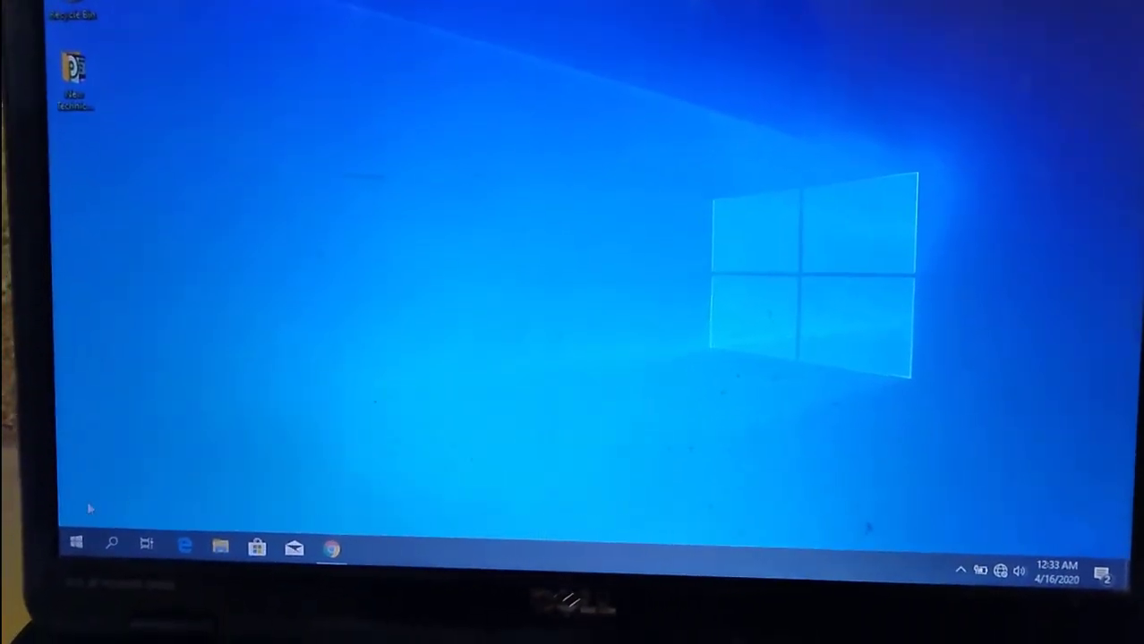
Step: Reboot the PC and enter the BIOS setup utility during startup
left_click(62, 546)
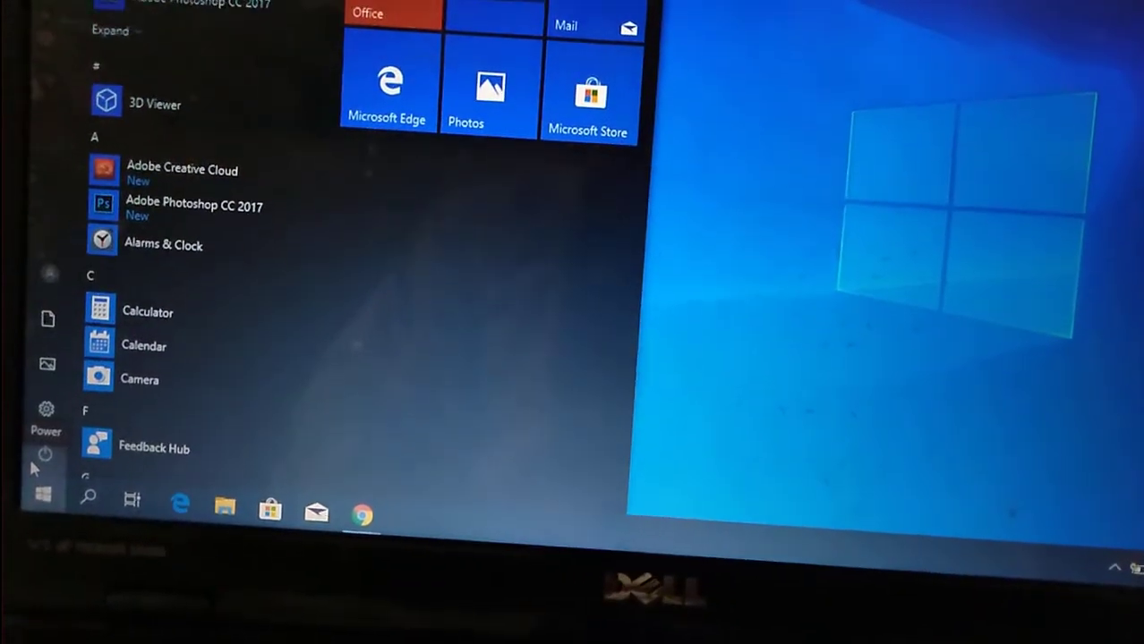
left_click(38, 431)
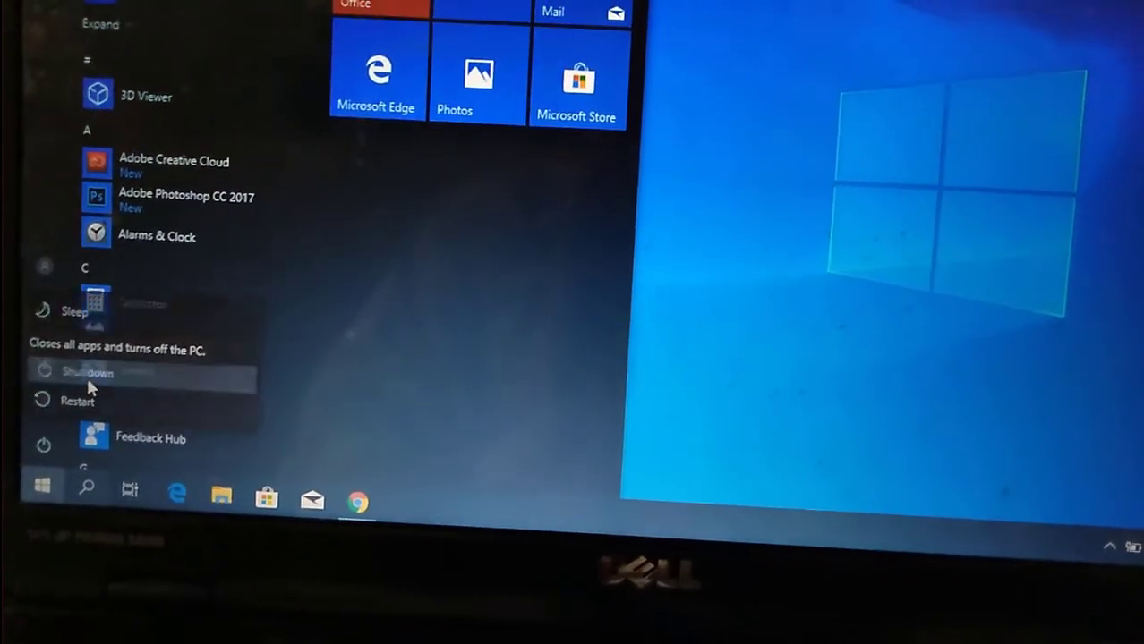
left_click(101, 344)
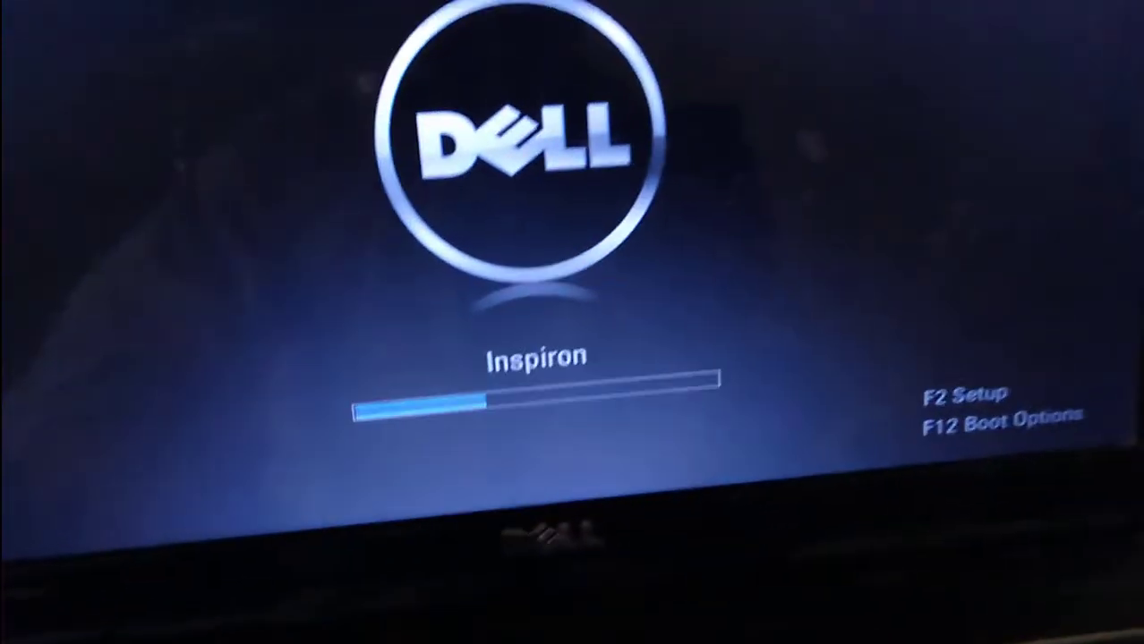
key("F2")
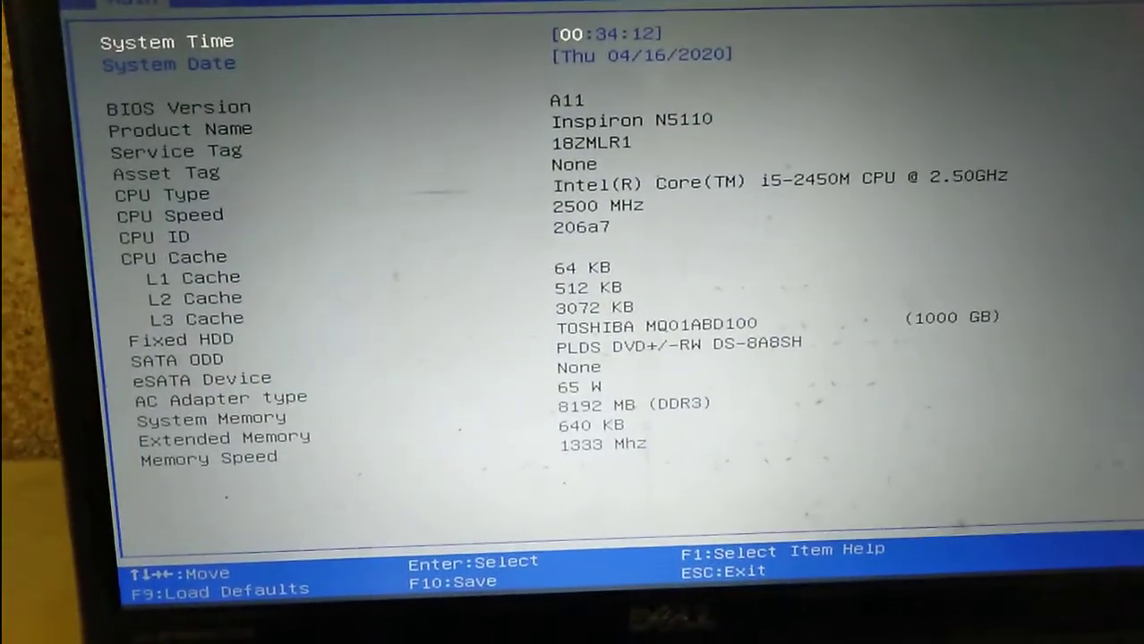
Step: Set Virtualization to Enabled in the advanced BIOS settings
key("Right")
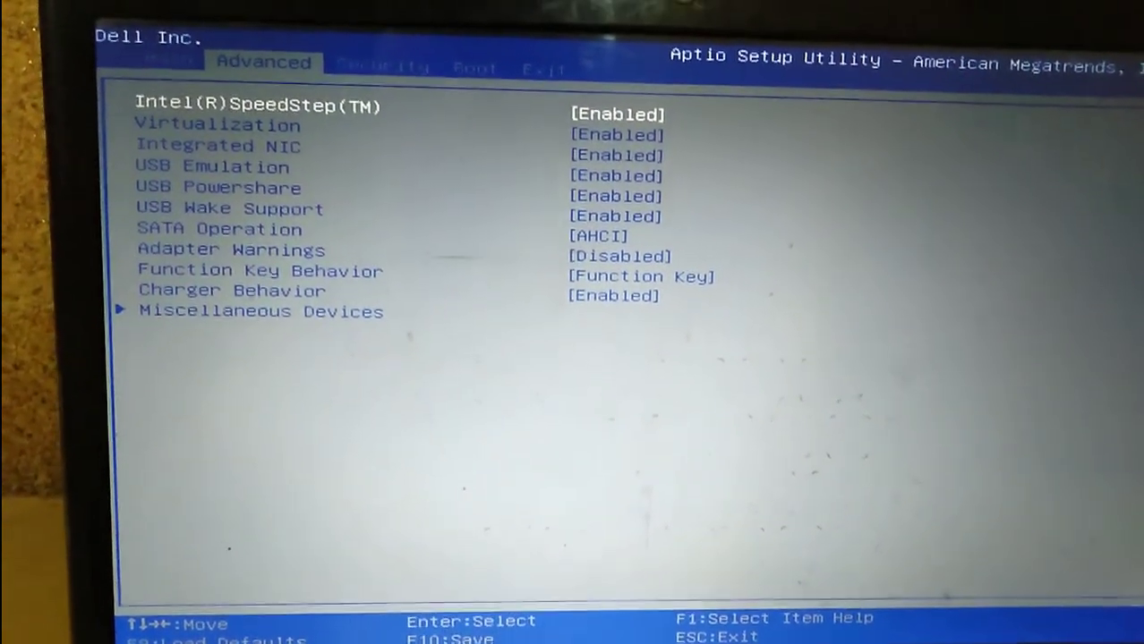
key("Down")
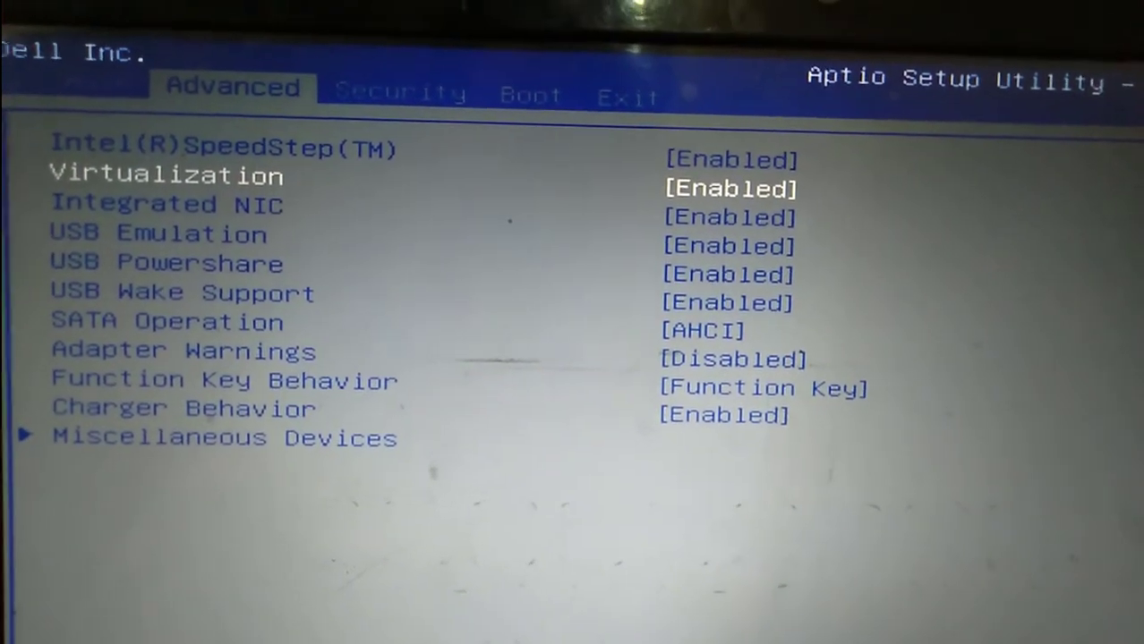
key("Return")
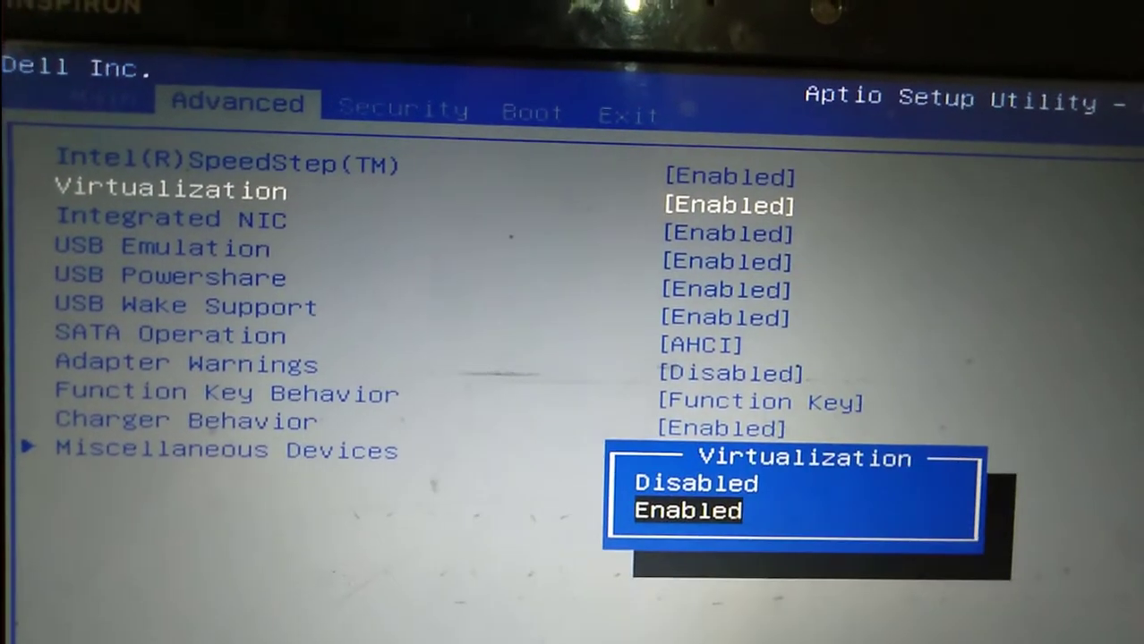
key("Up")
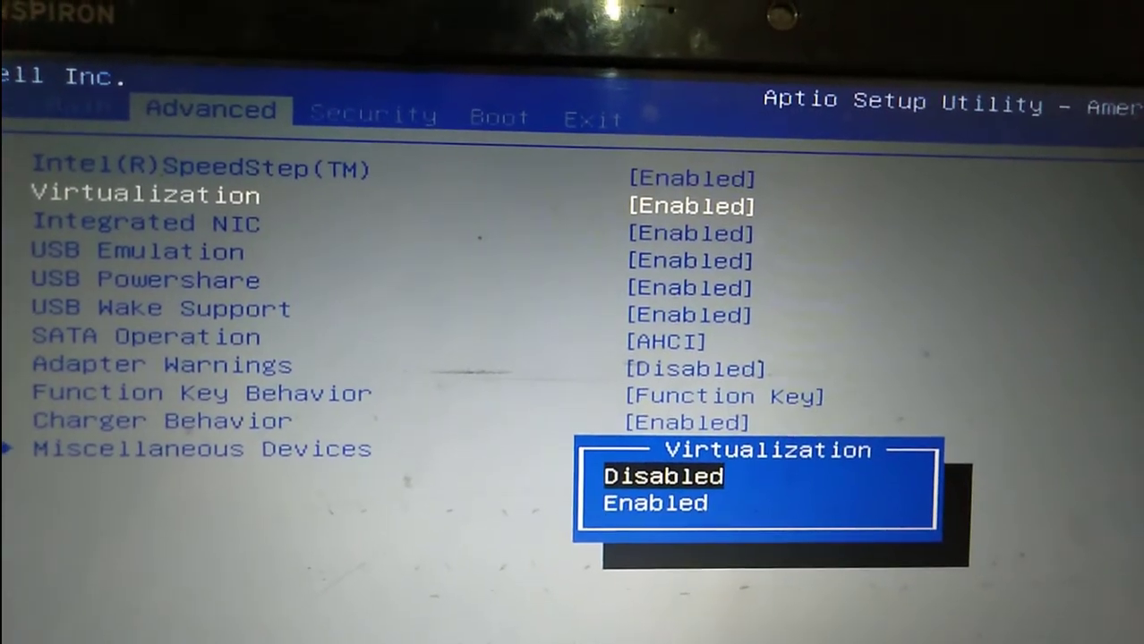
key("Down")
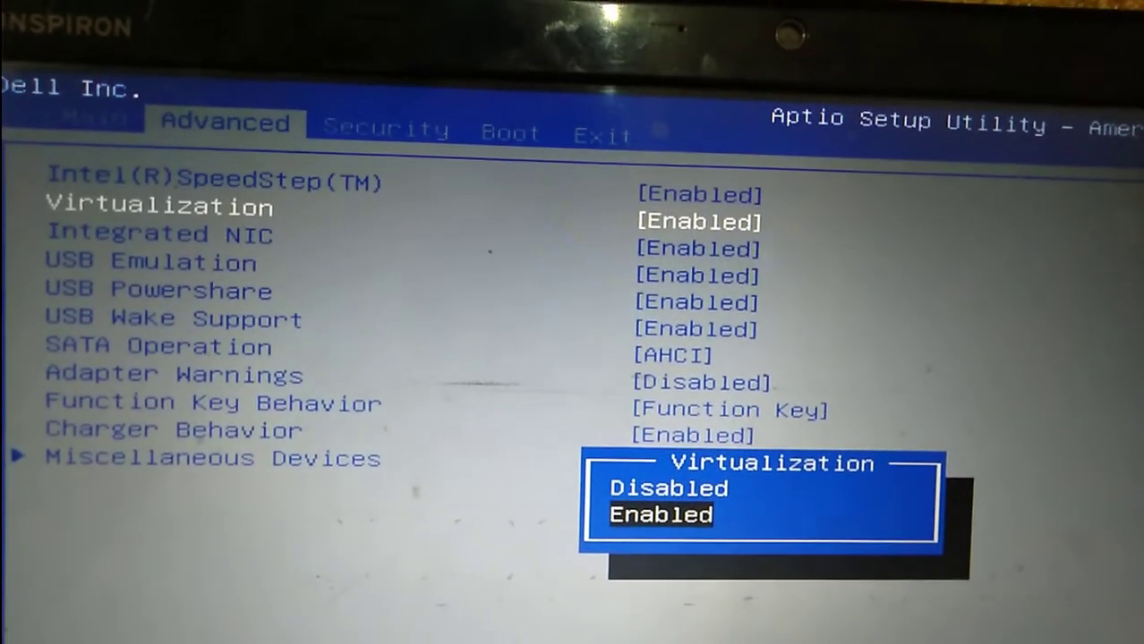
key("Return")
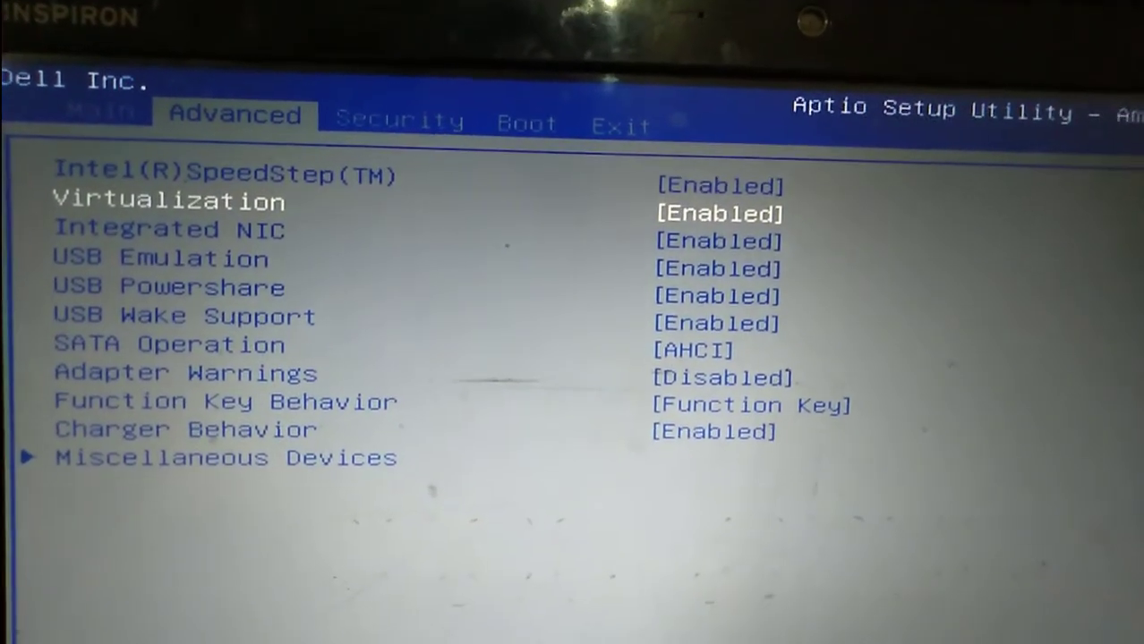
Step: Save the BIOS changes and reset the computer, confirming the save and reset
key("Right")
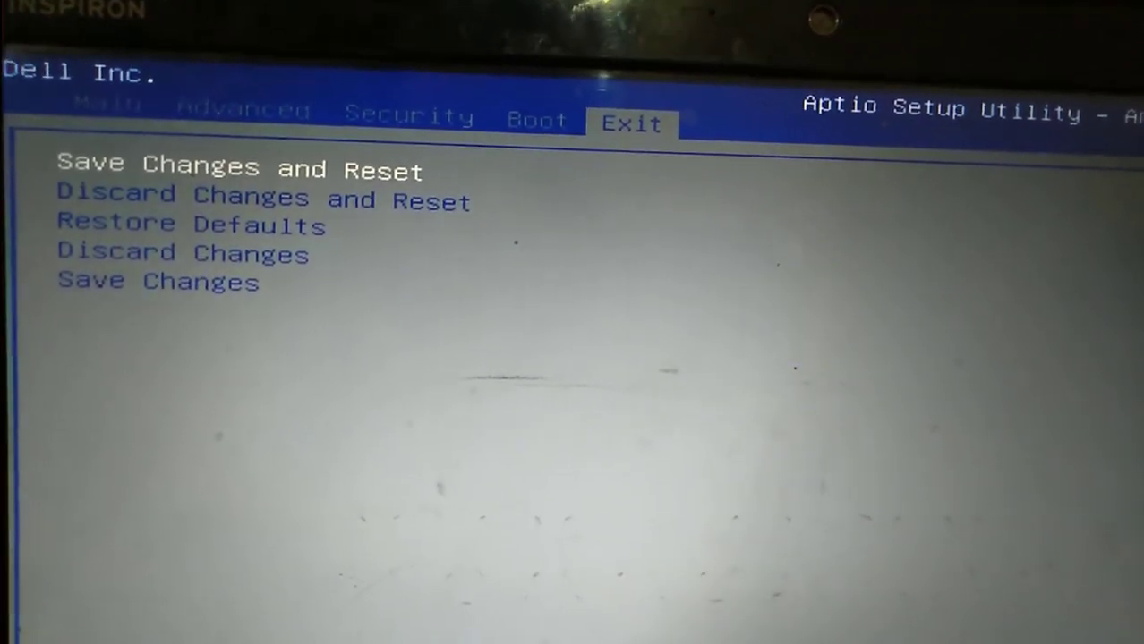
key("Return")
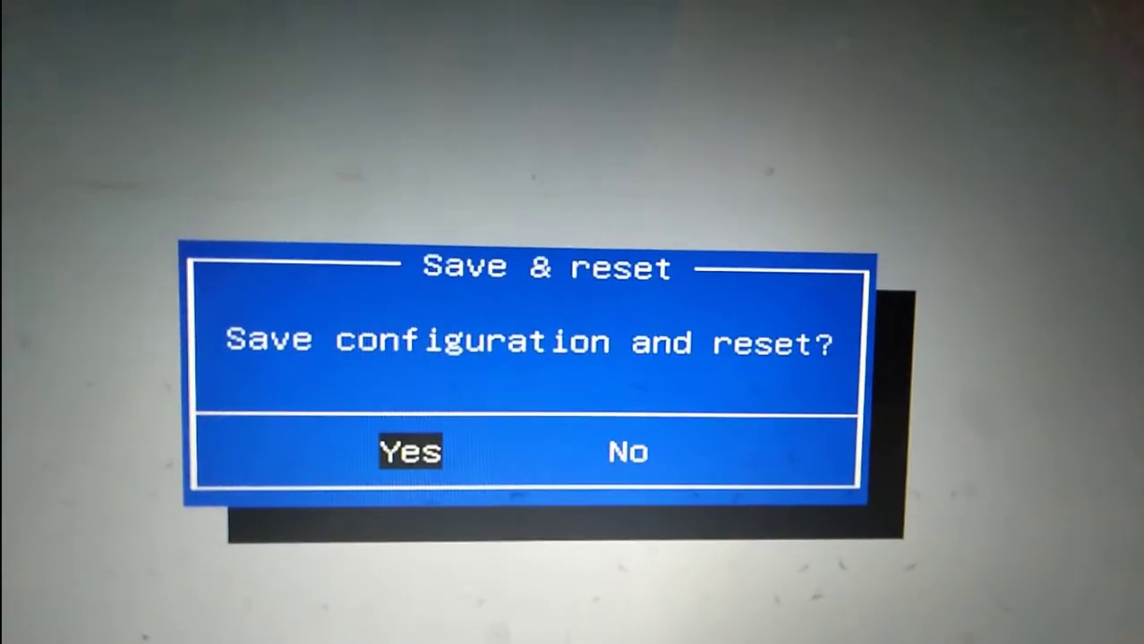
key("Return")
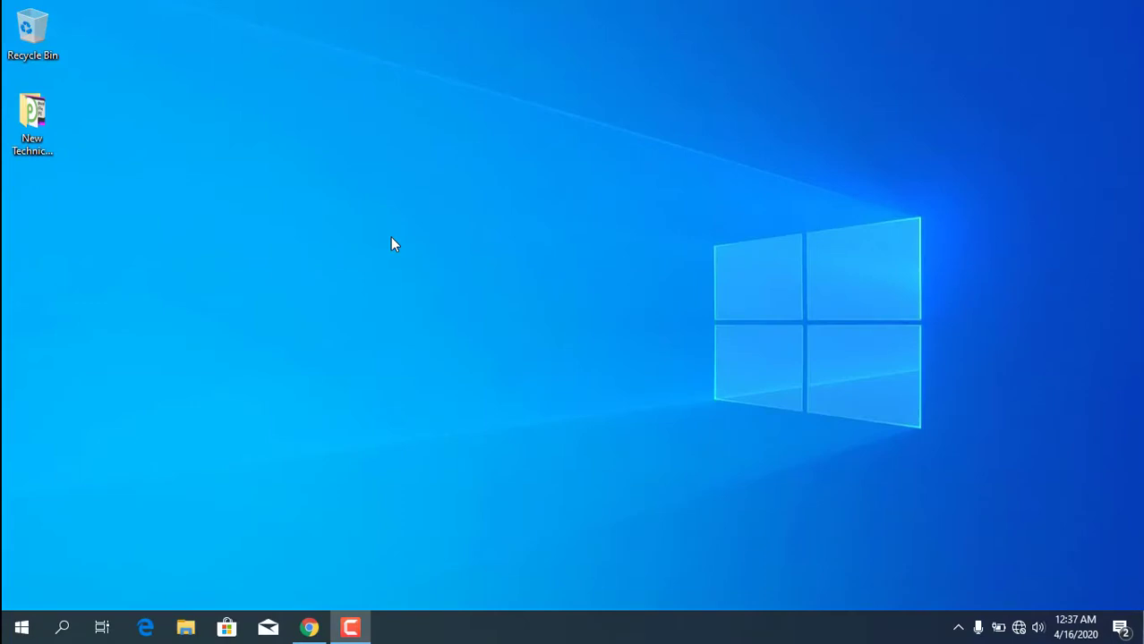
Step: Turn on the Hyper-V Windows feature with its Management Tools and Platform, and restart the PC to finish the installation
left_click(63, 629)
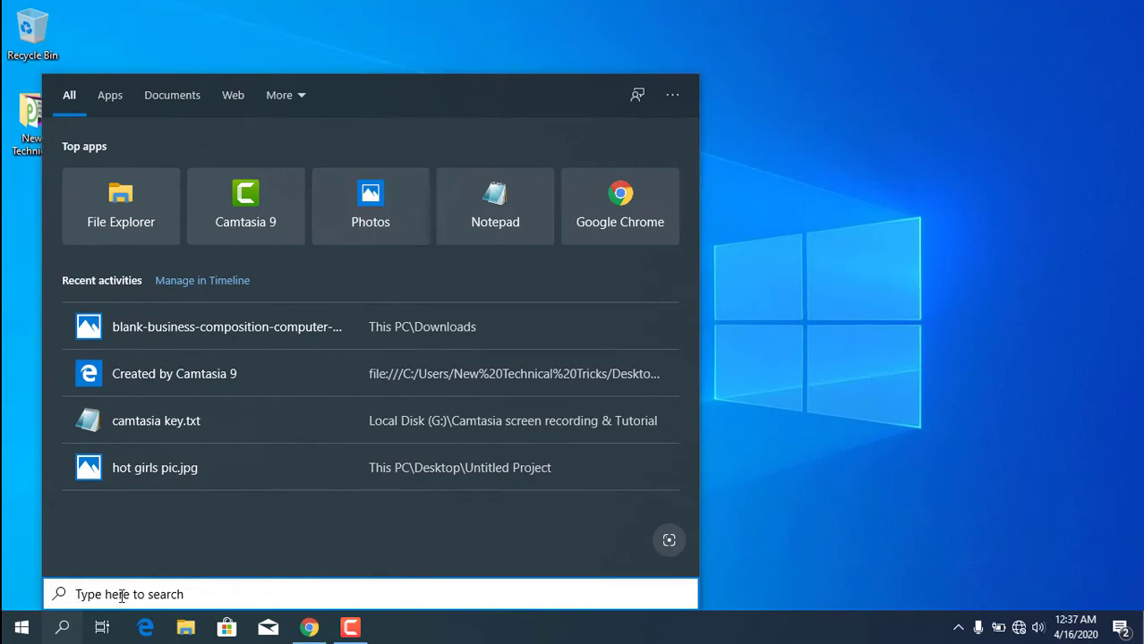
type("turn windows features on or off")
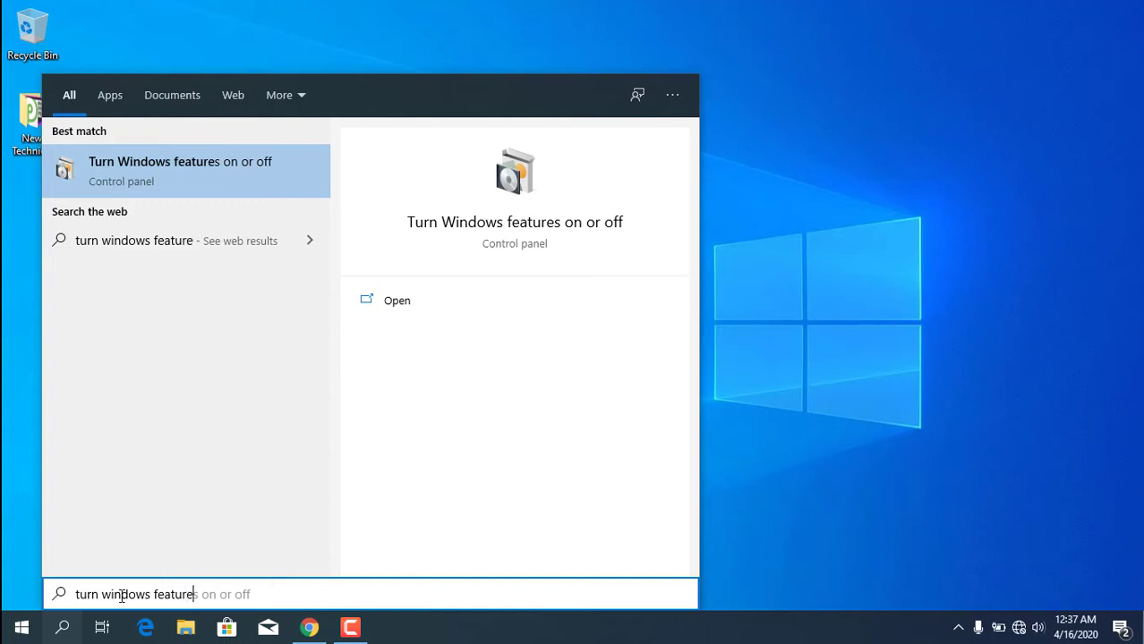
left_click(122, 187)
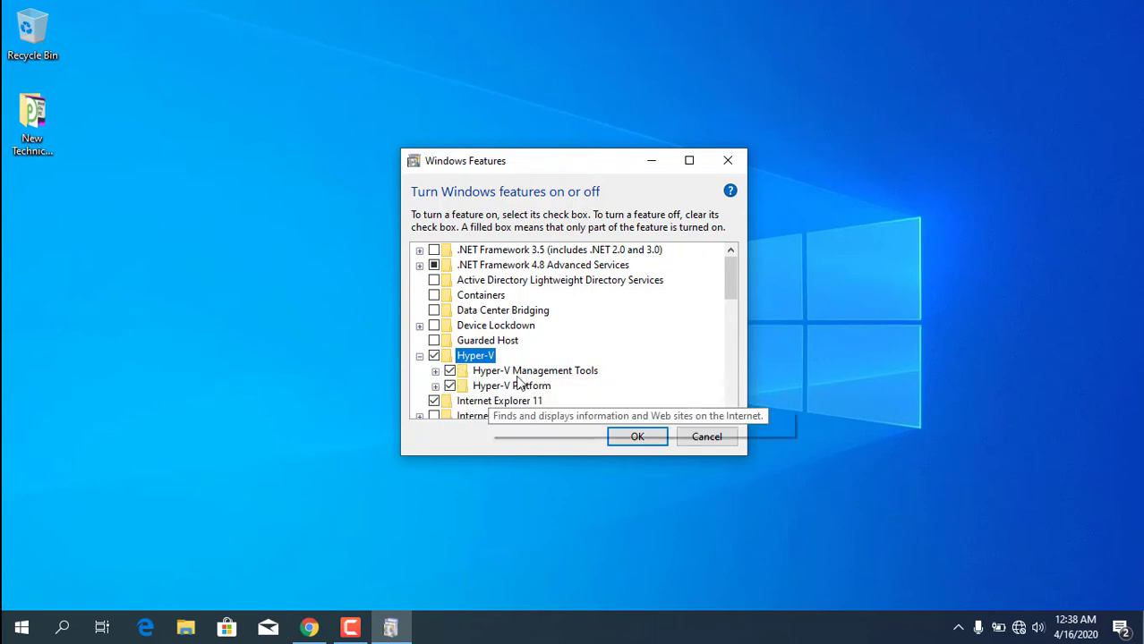
left_click(642, 441)
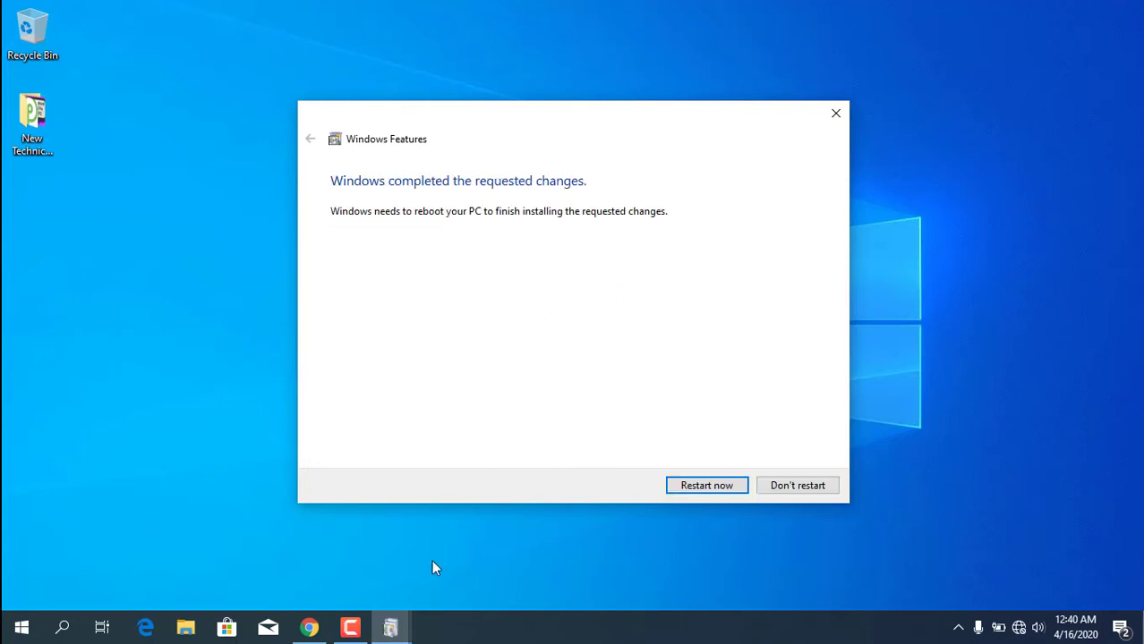
left_click(723, 486)
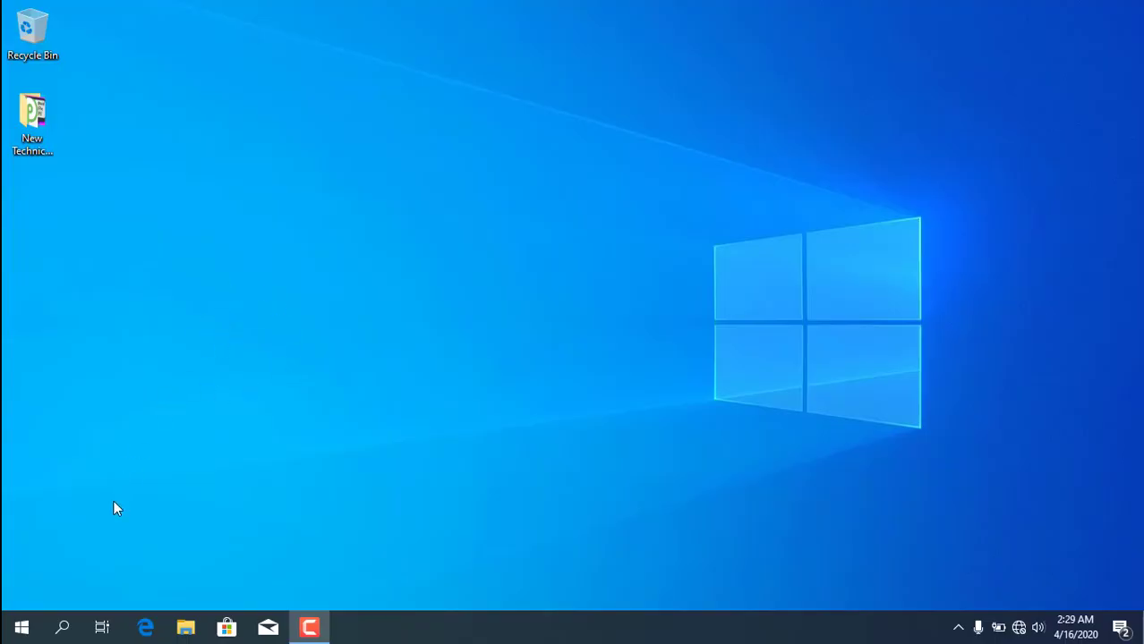
Step: Search Windows for "hyper-v manager" and open Hyper-V Manager
left_click(52, 637)
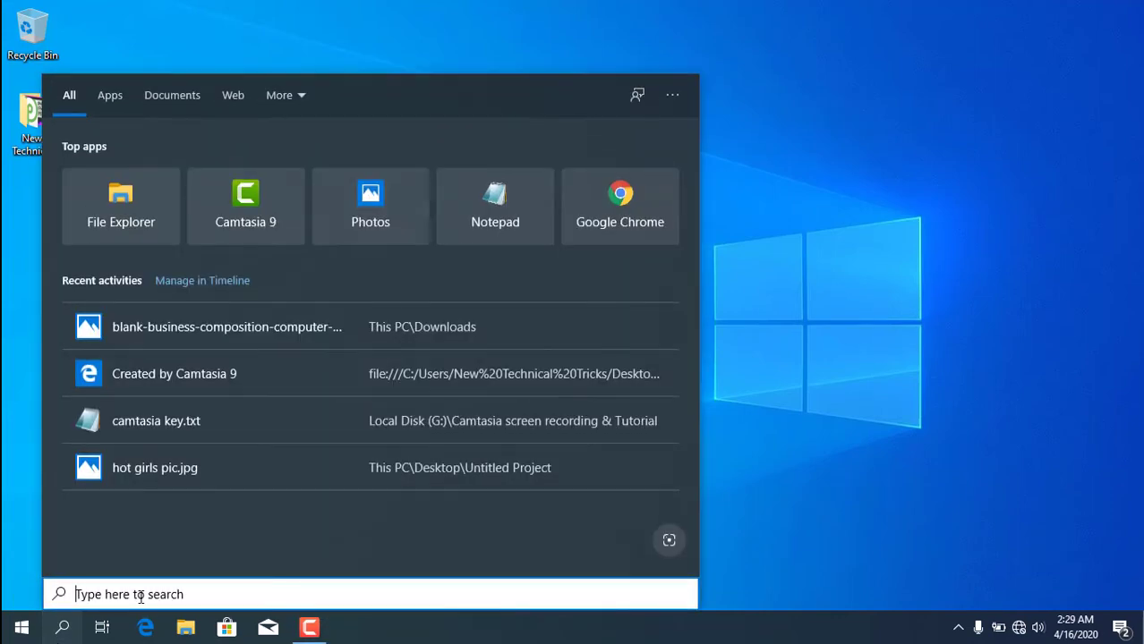
type("hy")
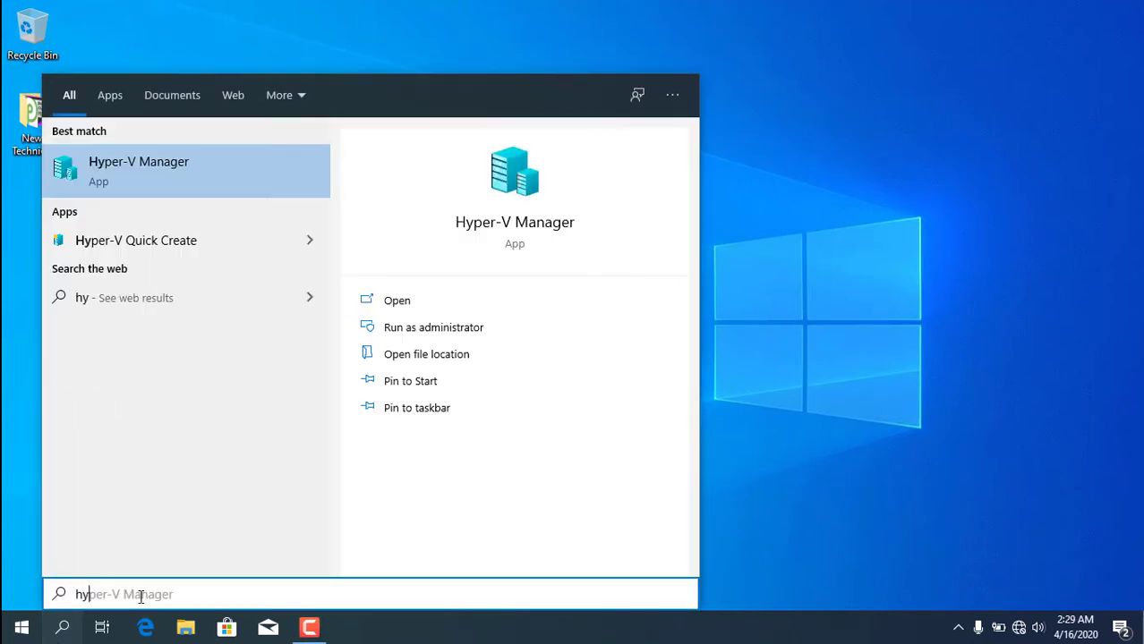
type("per-")
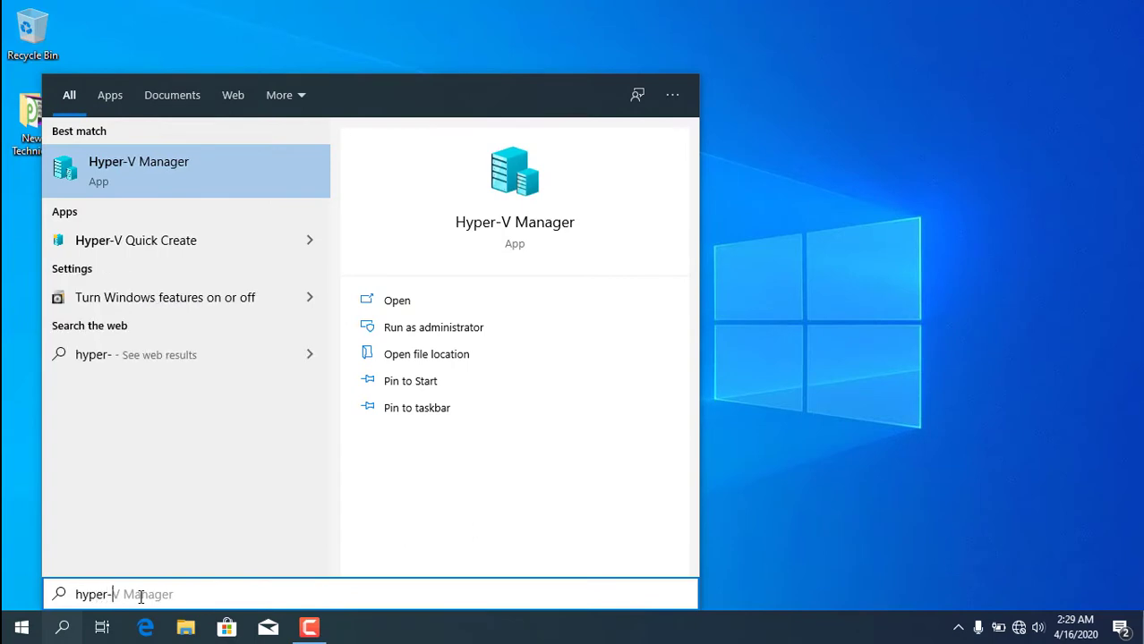
type("v man")
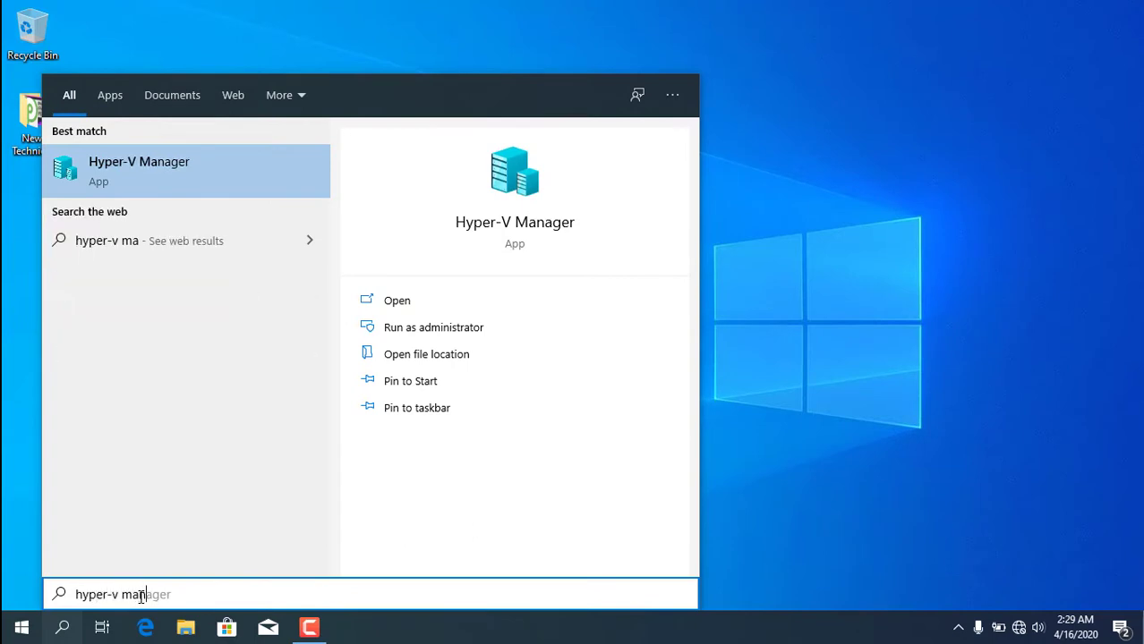
type("ager")
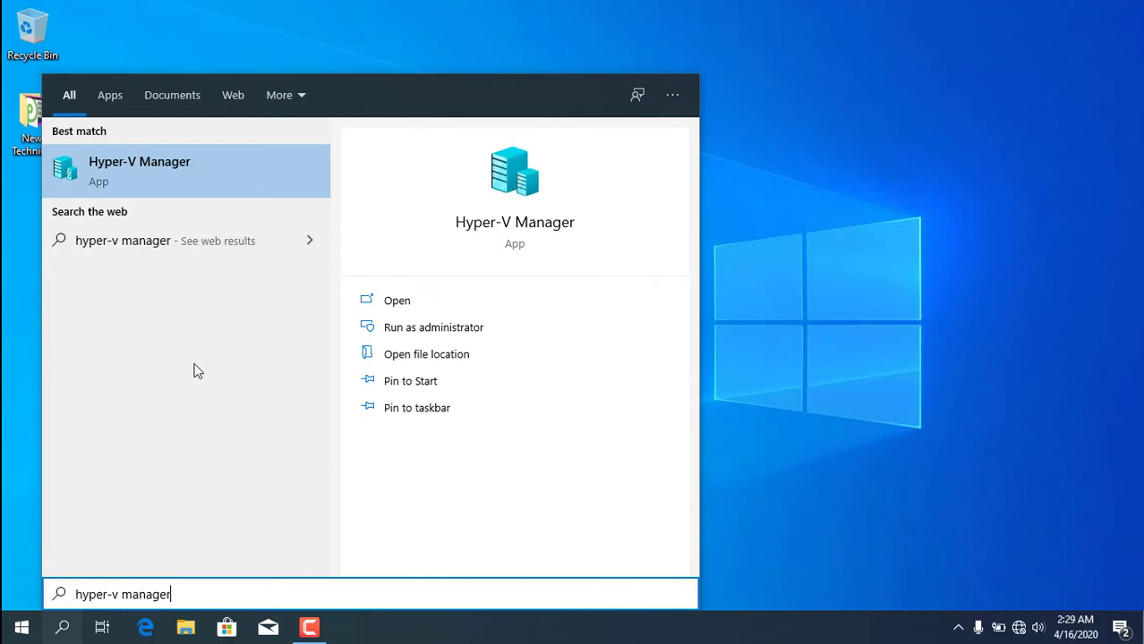
left_click(162, 173)
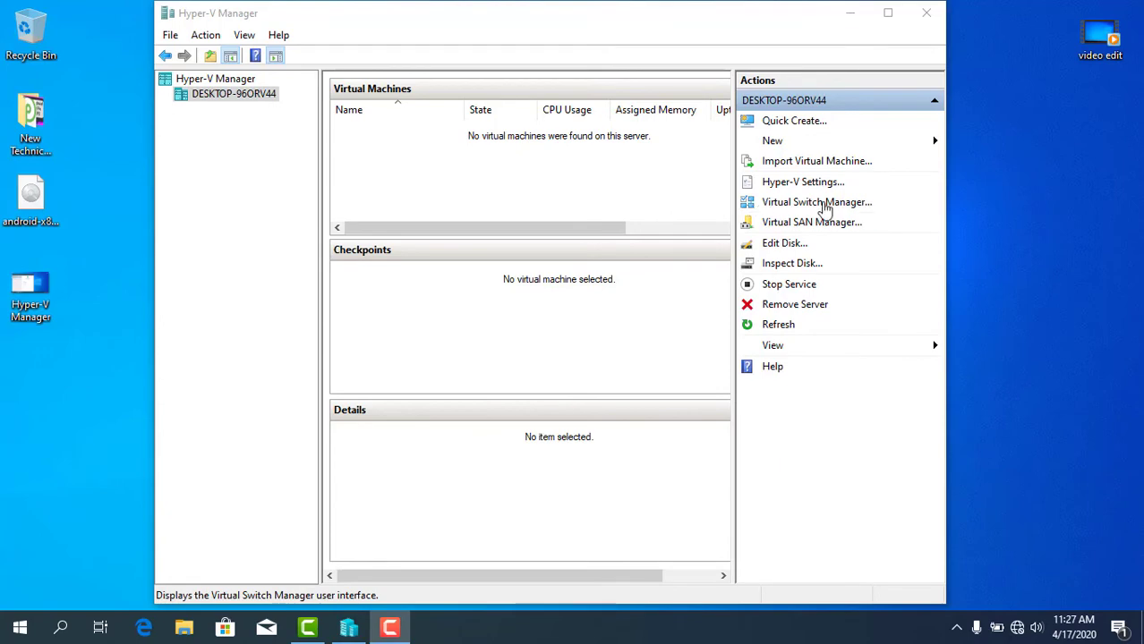
Step: Review the Internal and Private switch types in Virtual Switch Manager, and create a new External virtual switch
left_click(886, 208)
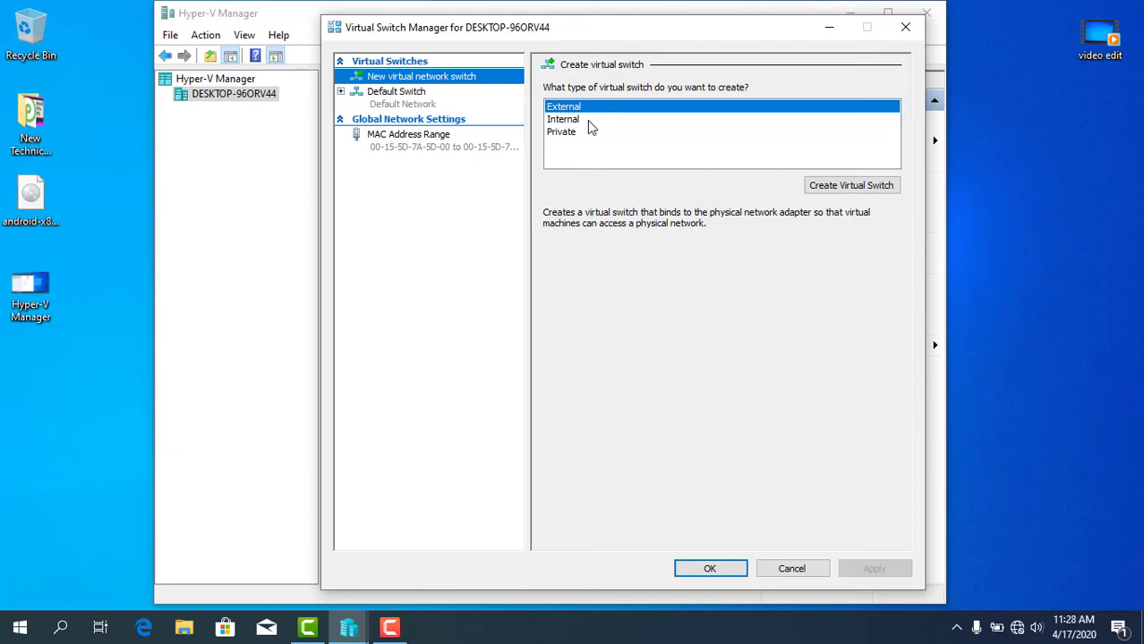
left_click(587, 120)
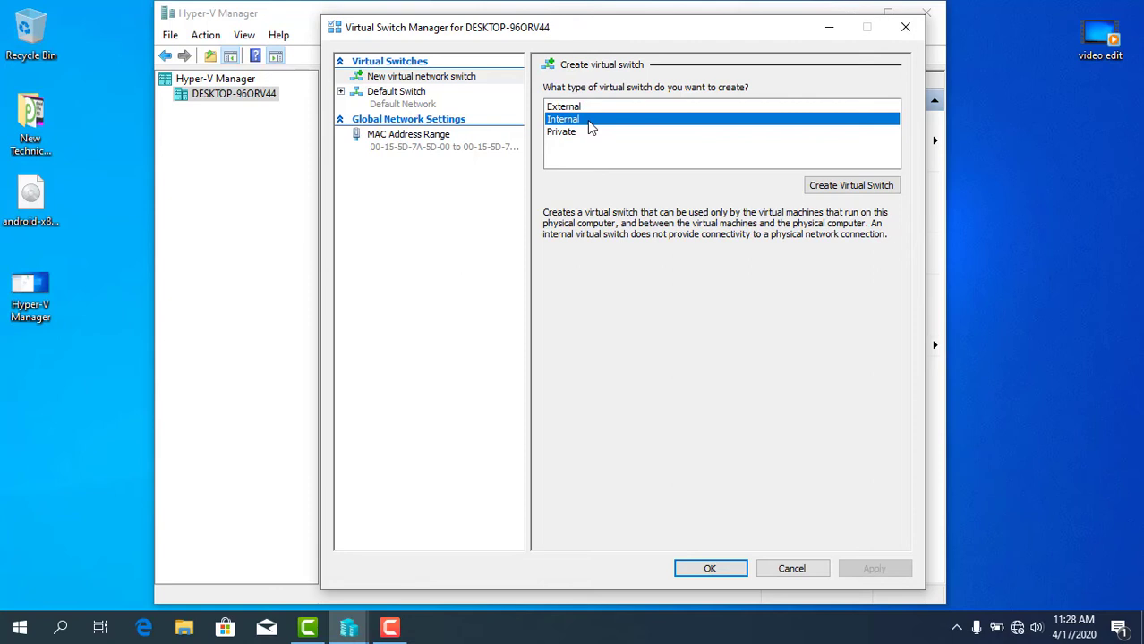
left_click(566, 138)
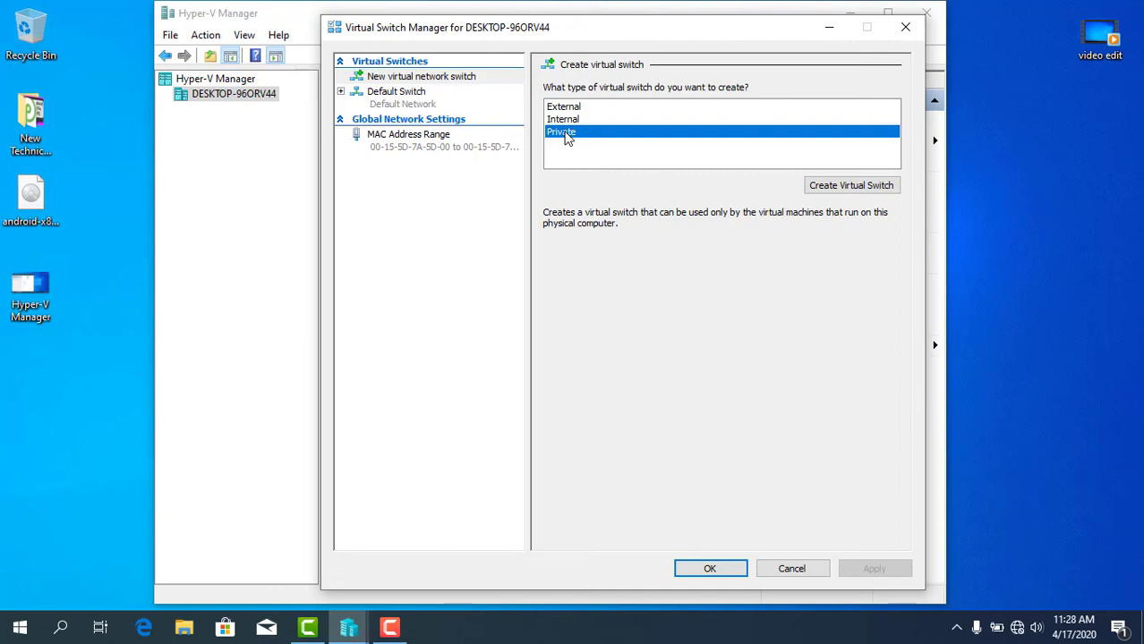
left_click(573, 107)
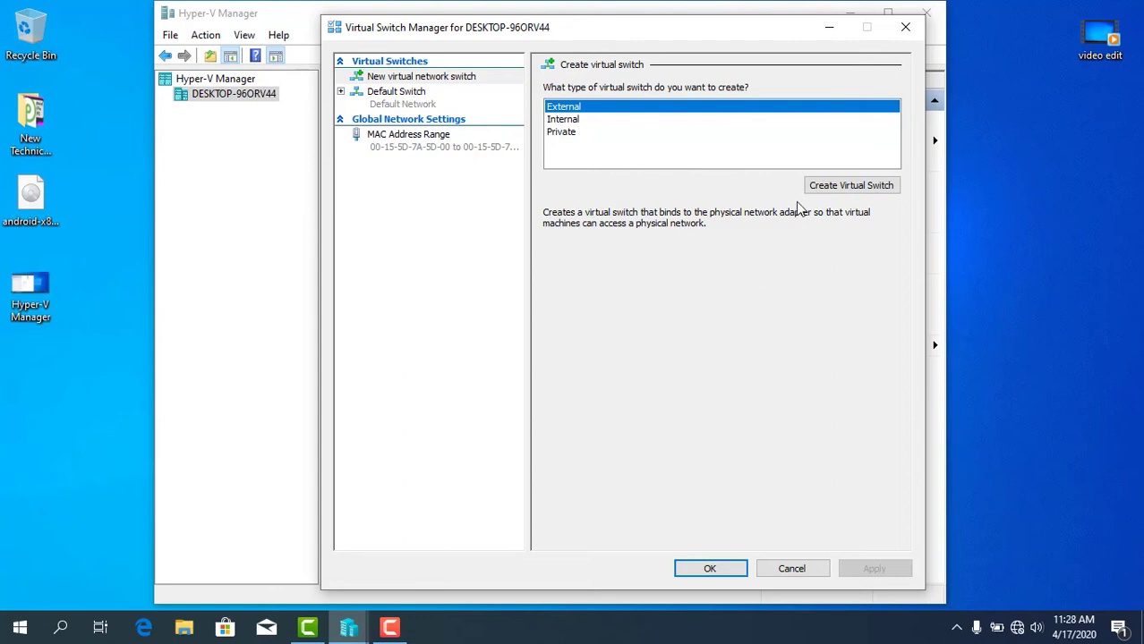
left_click(864, 189)
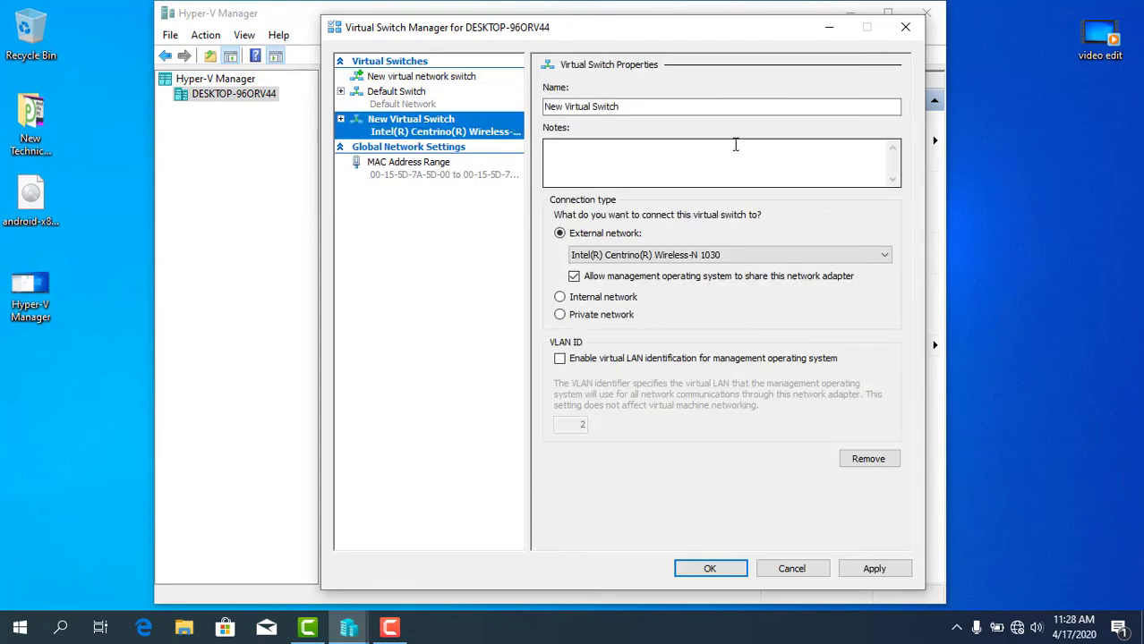
Step: Name the new virtual switch "New Technical Tricks" and apply the networking changes, closing Virtual Switch Manager
left_click_drag(637, 107, 546, 106)
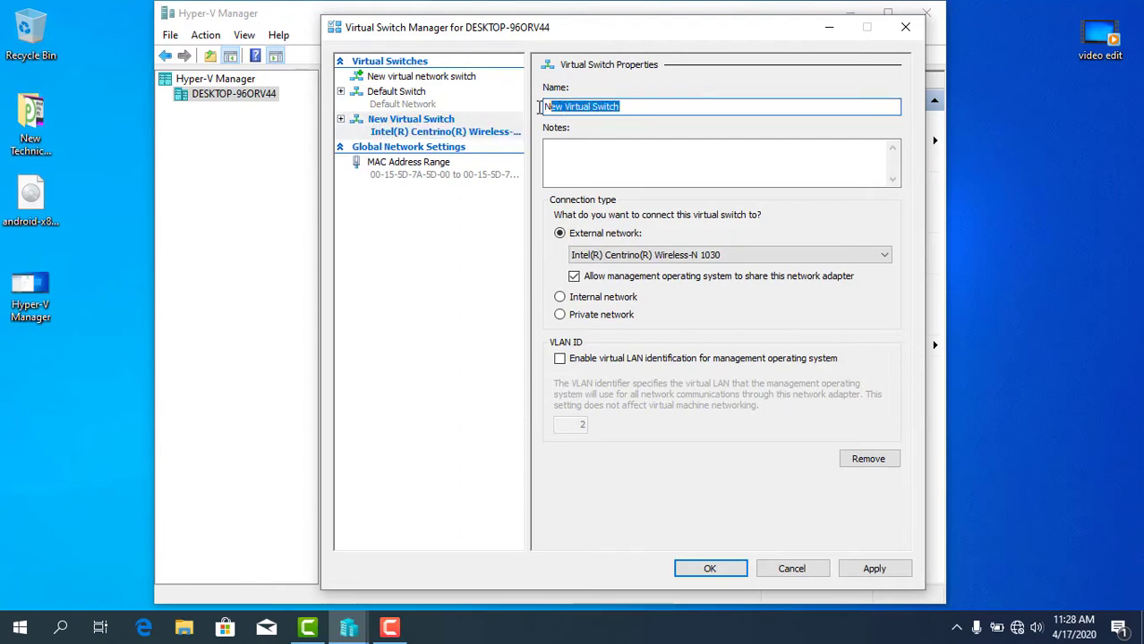
left_click(659, 108)
left_click_drag(659, 109, 568, 108)
key("BackSpace")
key("BackSpace")
key("BackSpace")
key("BackSpace")
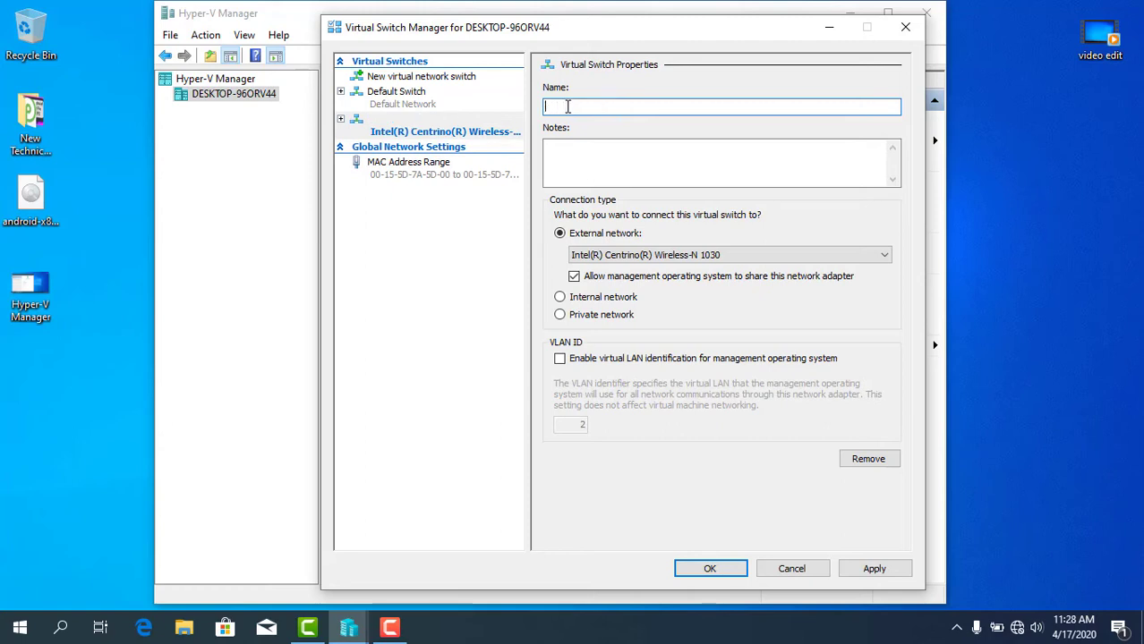
type("New Technical ")
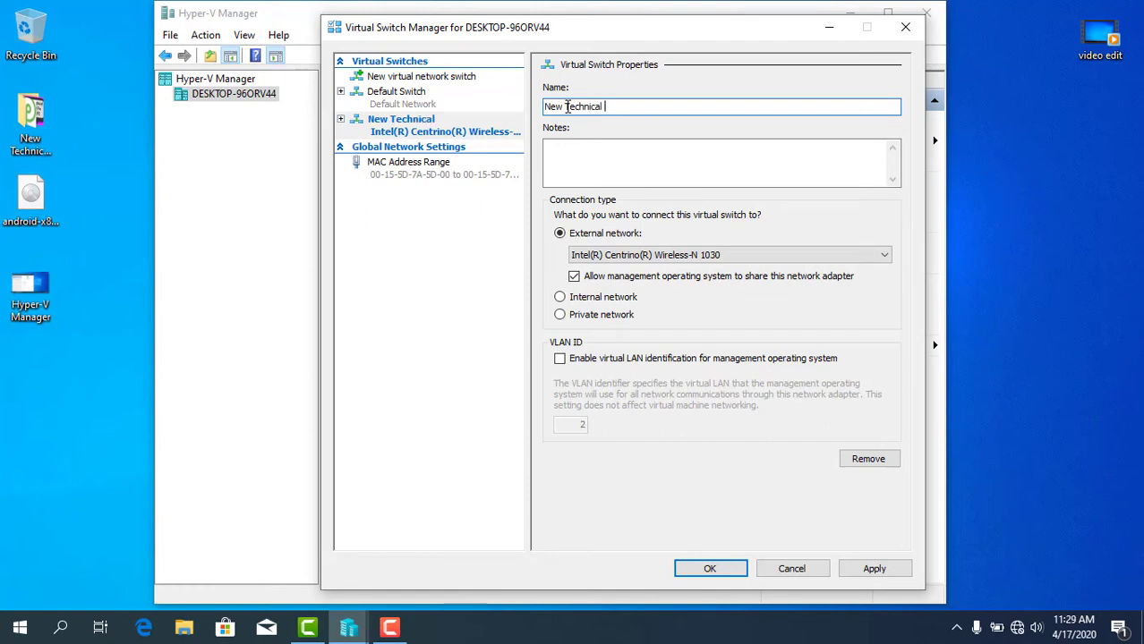
type("Tricks")
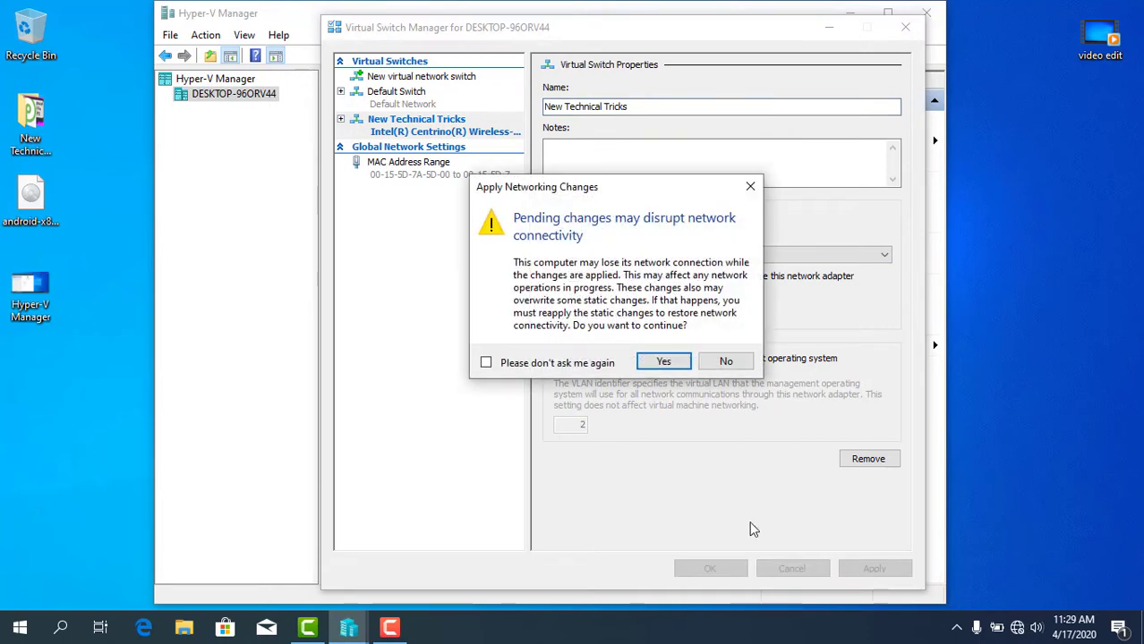
left_click(664, 363)
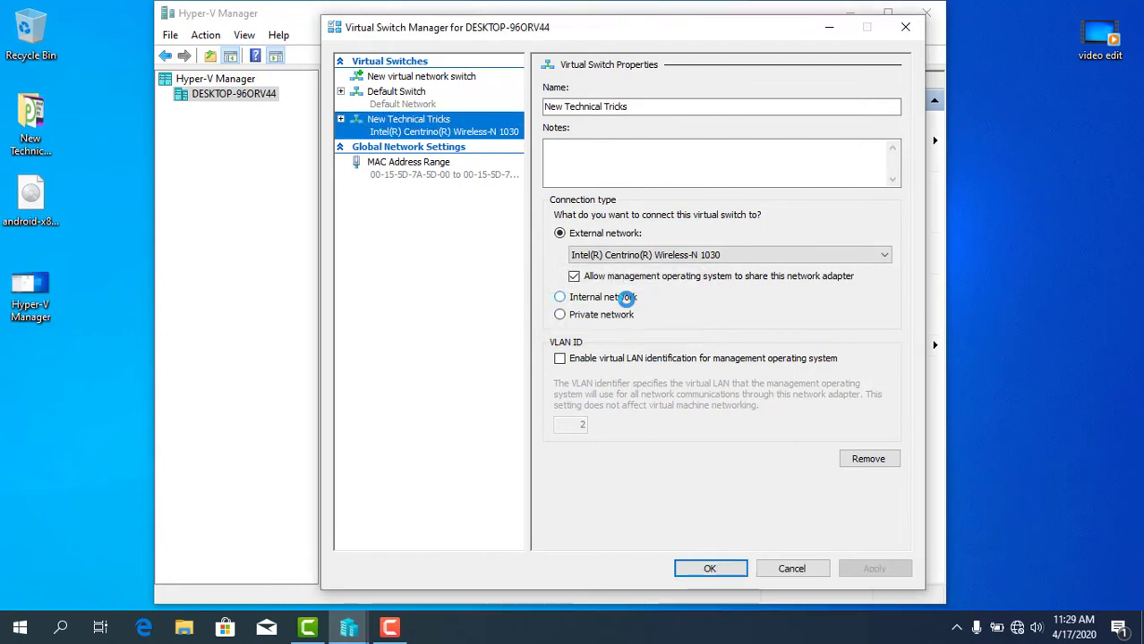
left_click(710, 569)
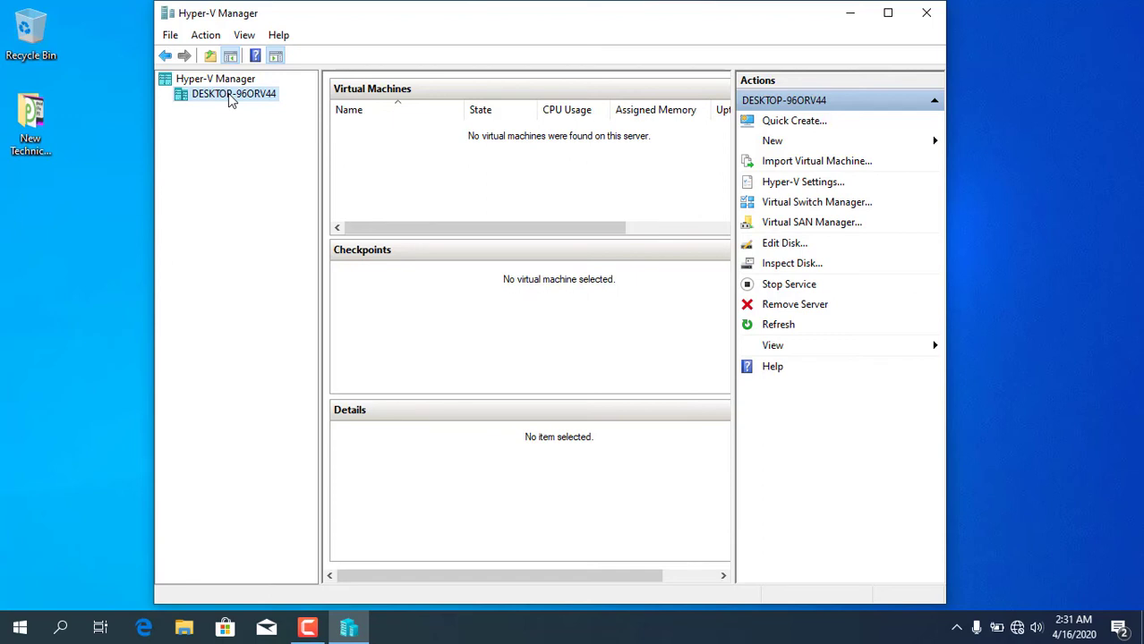
Step: Start creating a new virtual machine on the host server and proceed past the wizard's introduction page
right_click(230, 97)
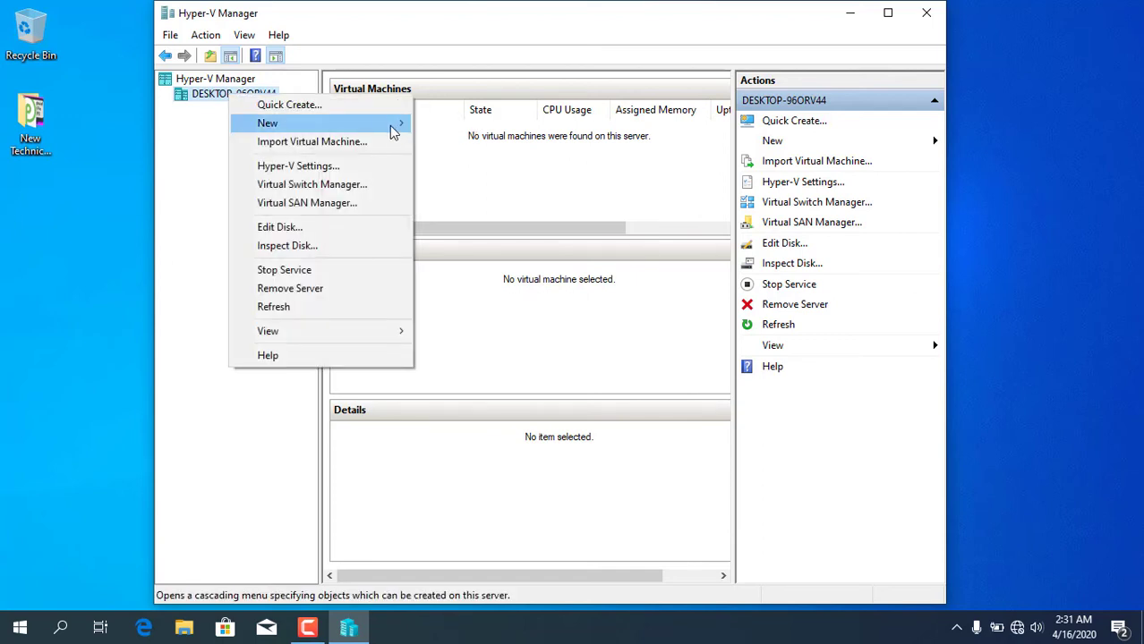
mouse_move(378, 129)
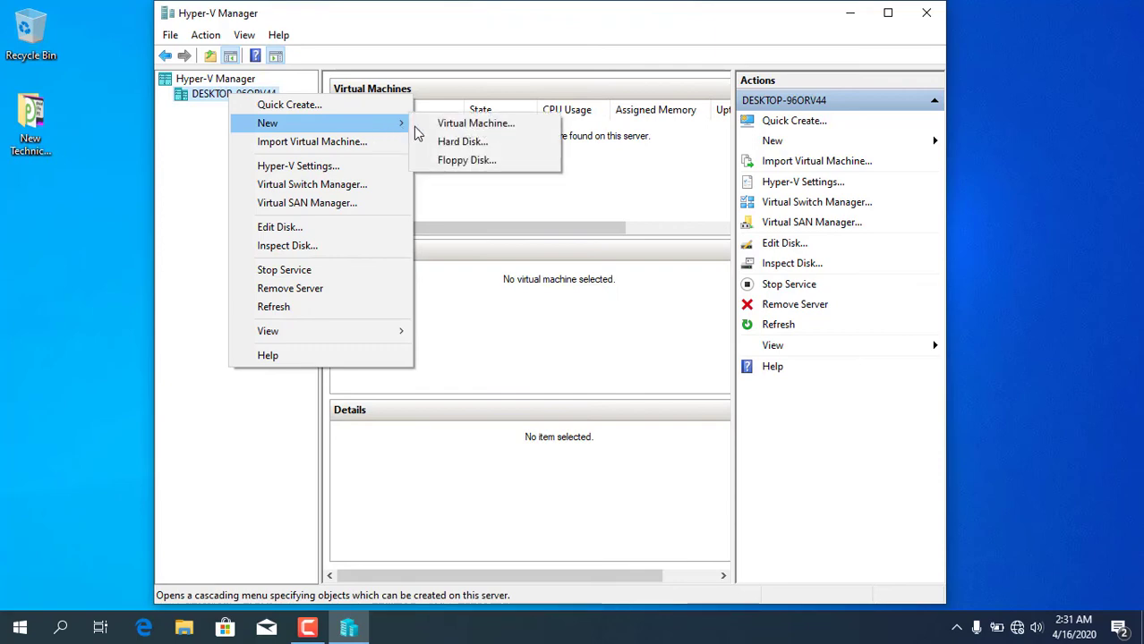
left_click(457, 142)
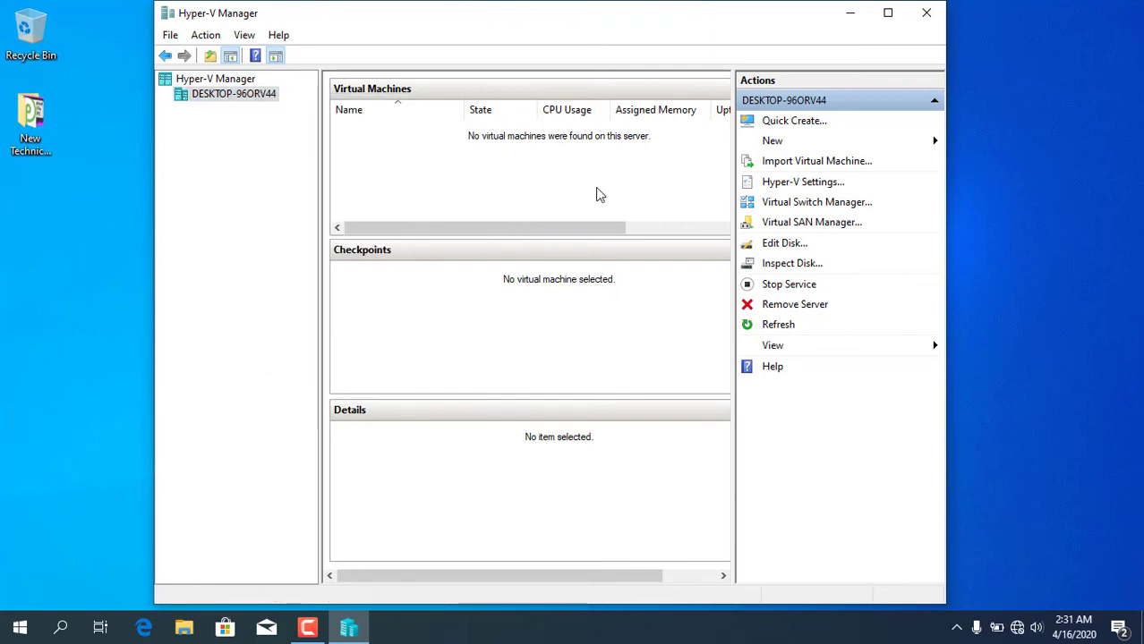
left_click(802, 143)
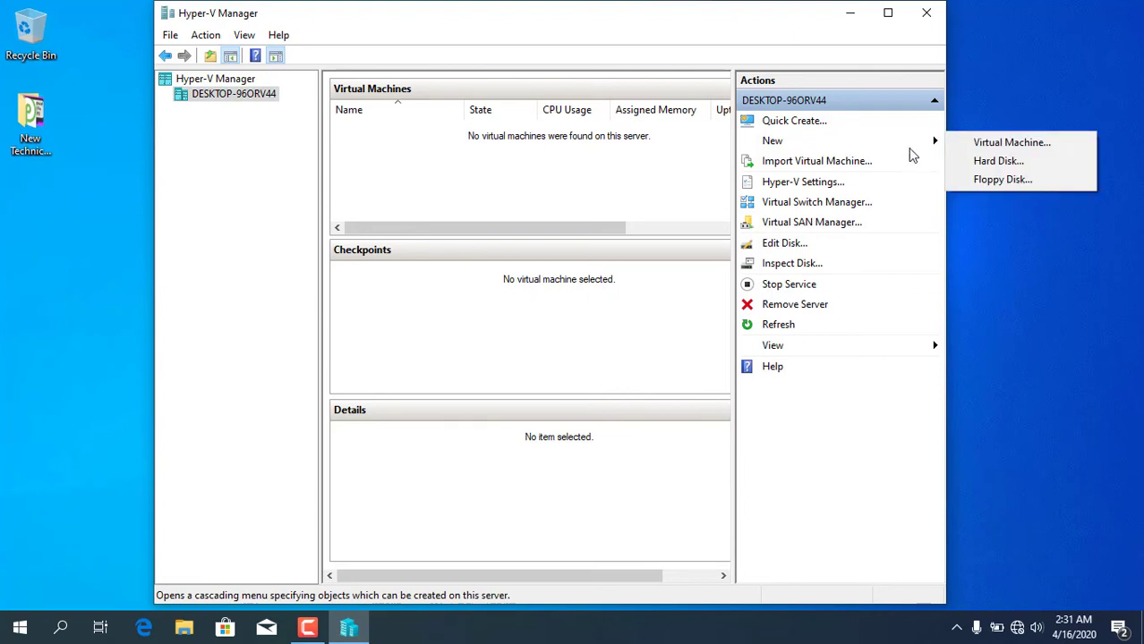
left_click(1054, 150)
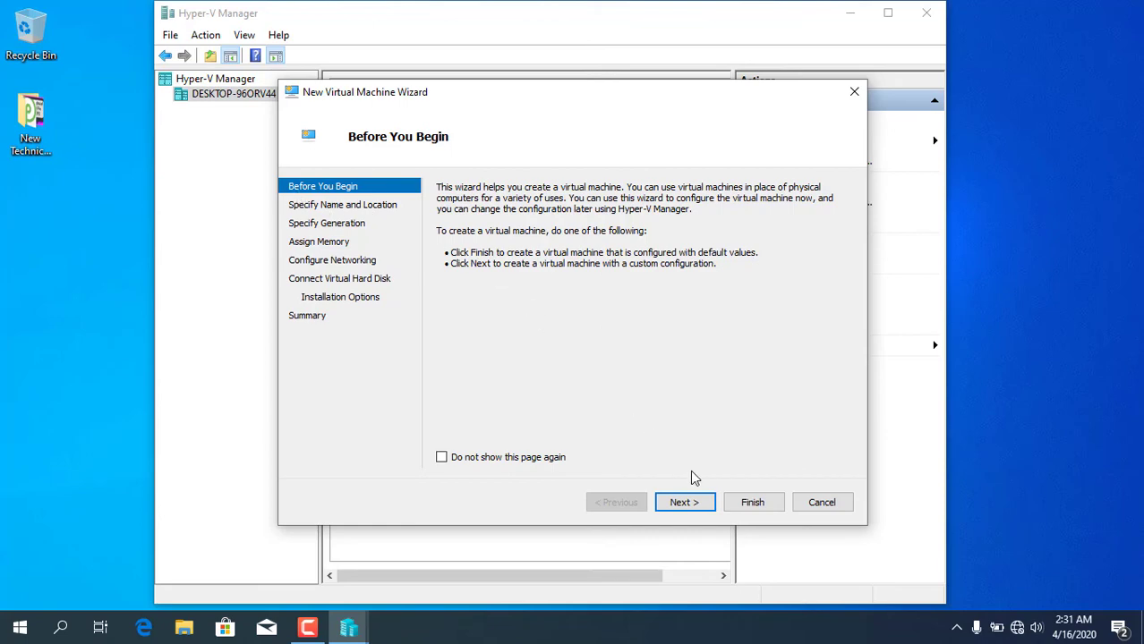
left_click(686, 505)
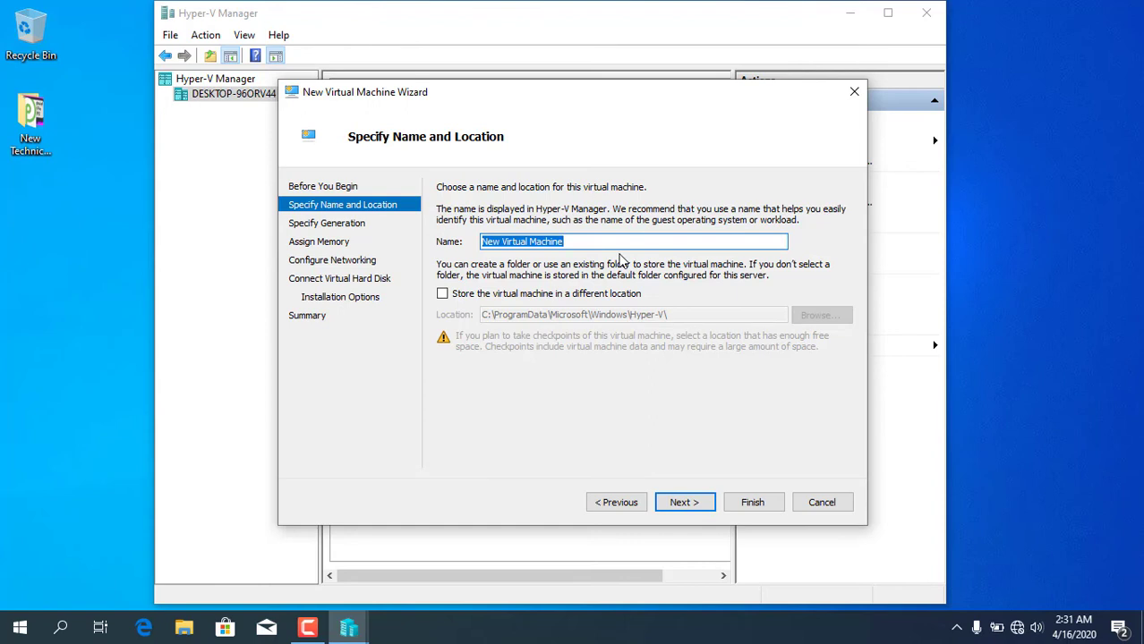
type("Win")
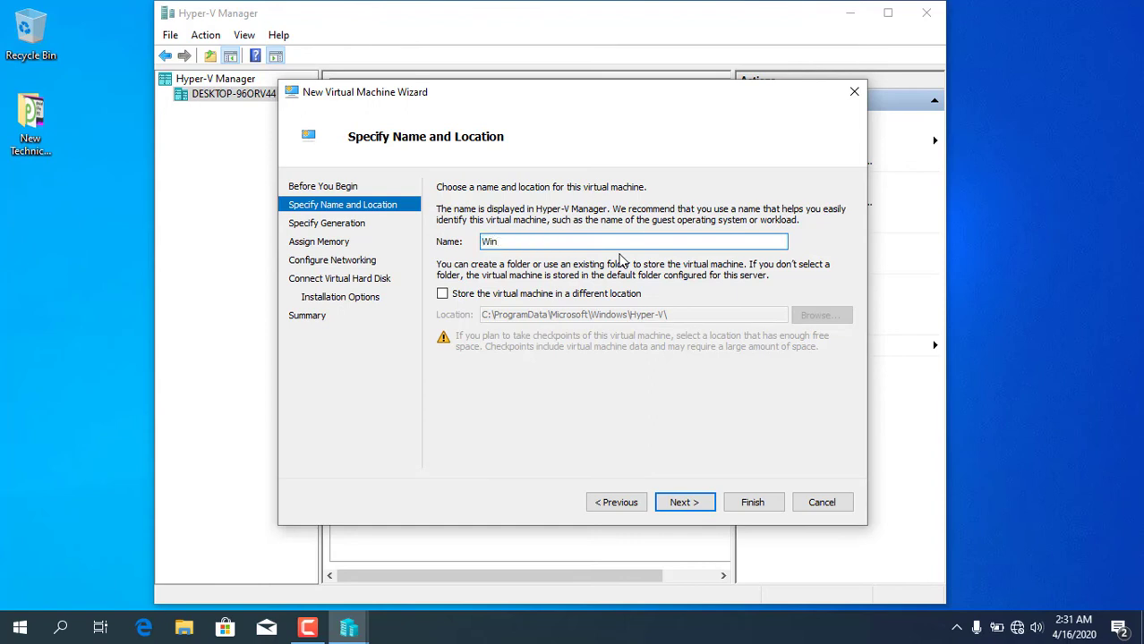
type("dows 10")
key("BackSpace")
key("BackSpace")
key("BackSpace")
key("BackSpace")
key("BackSpace")
key("BackSpace")
key("BackSpace")
key("BackSpace")
key("BackSpace")
key("BackSpace")
key("BackSpace")
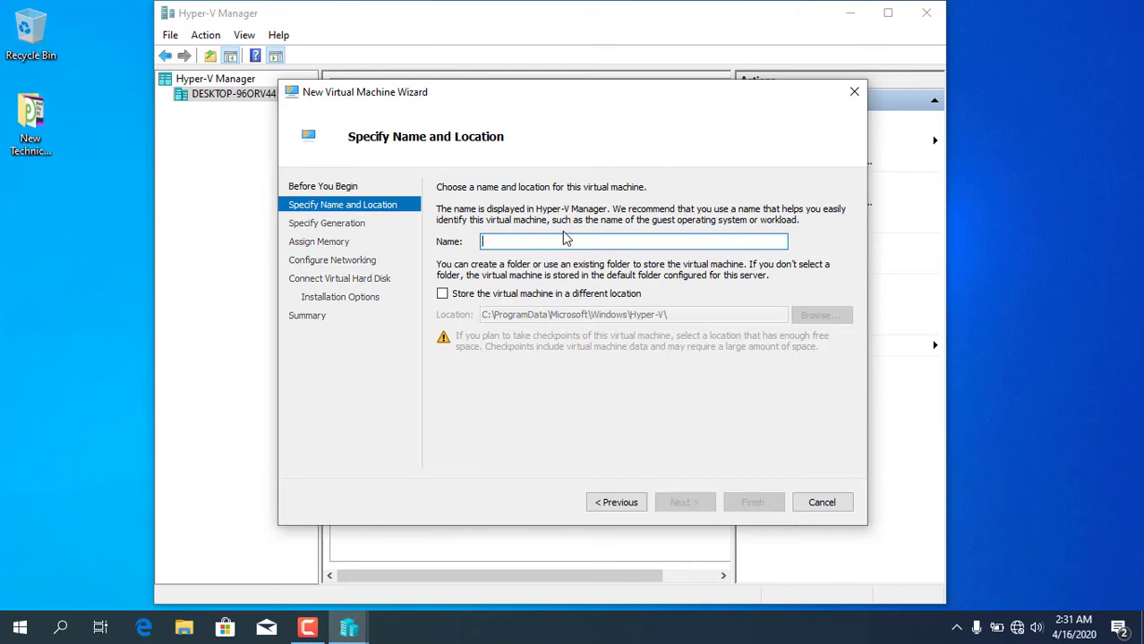
Step: Name the virtual machine "android 9" and accept Generation 1 as its generation
type("an")
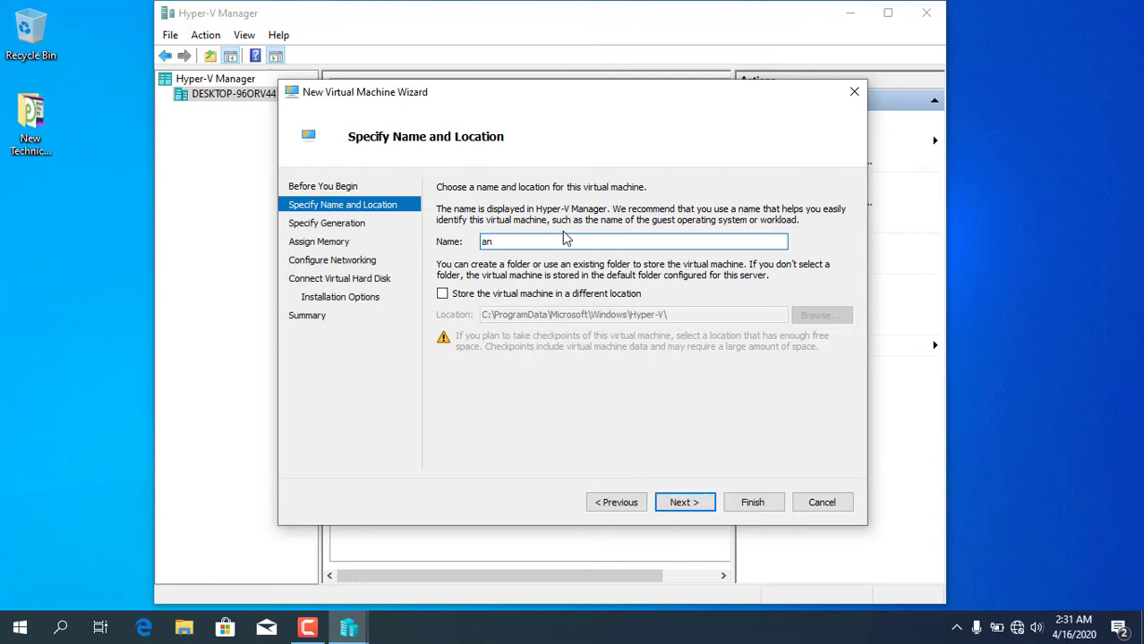
type("droid 9")
left_click(680, 504)
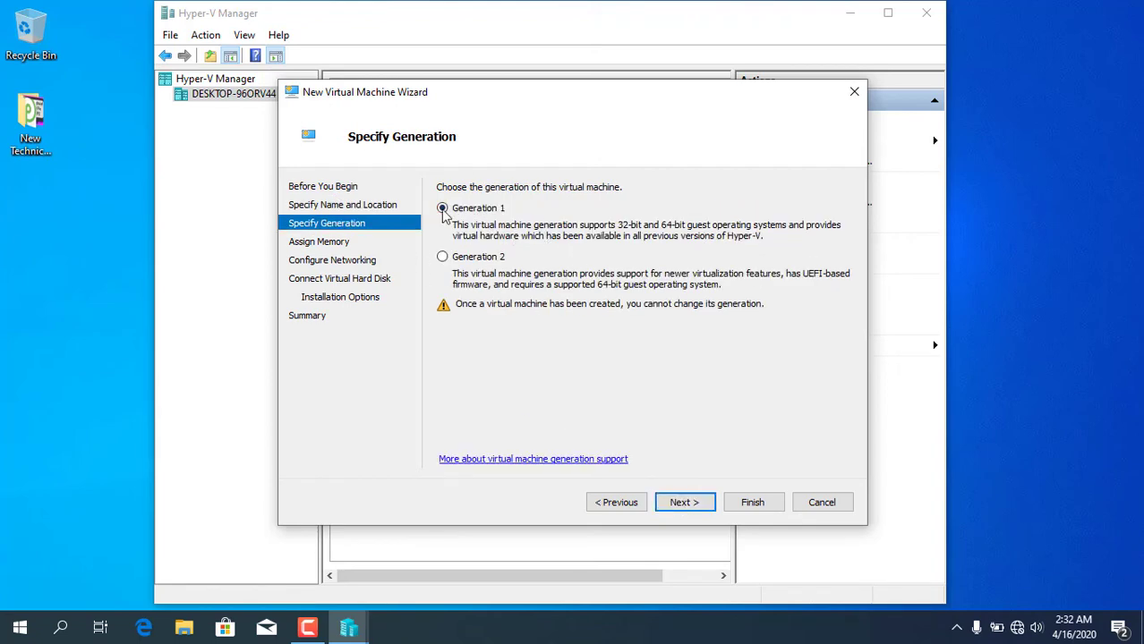
left_click(684, 504)
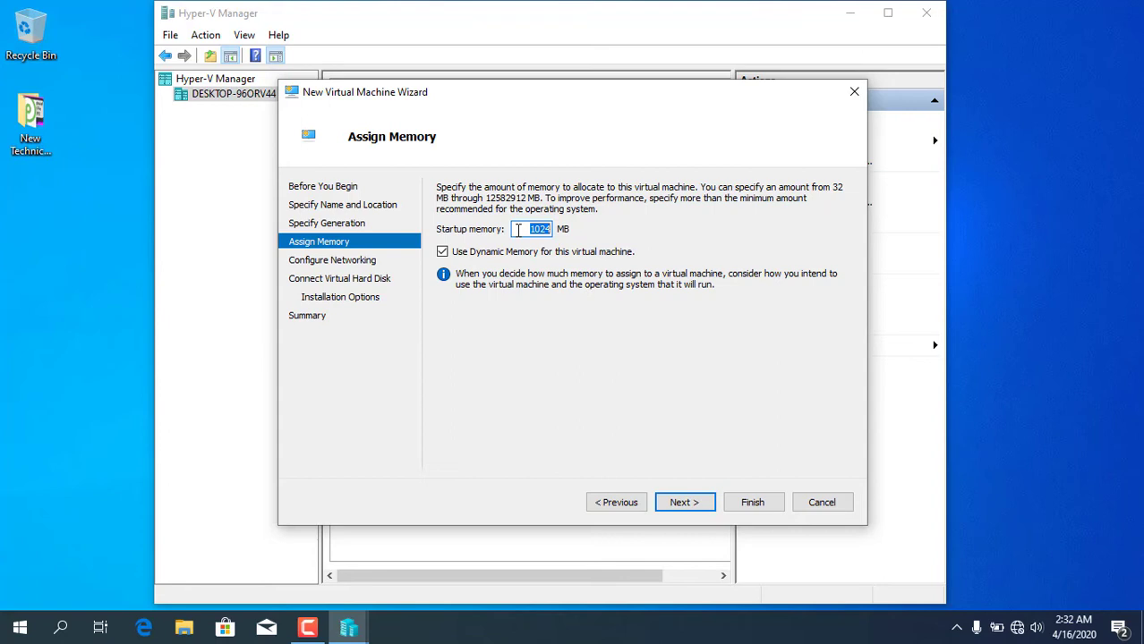
Step: Assign 4084 MB of startup memory to the virtual machine, leaving Dynamic Memory enabled, and continue to networking
type("4")
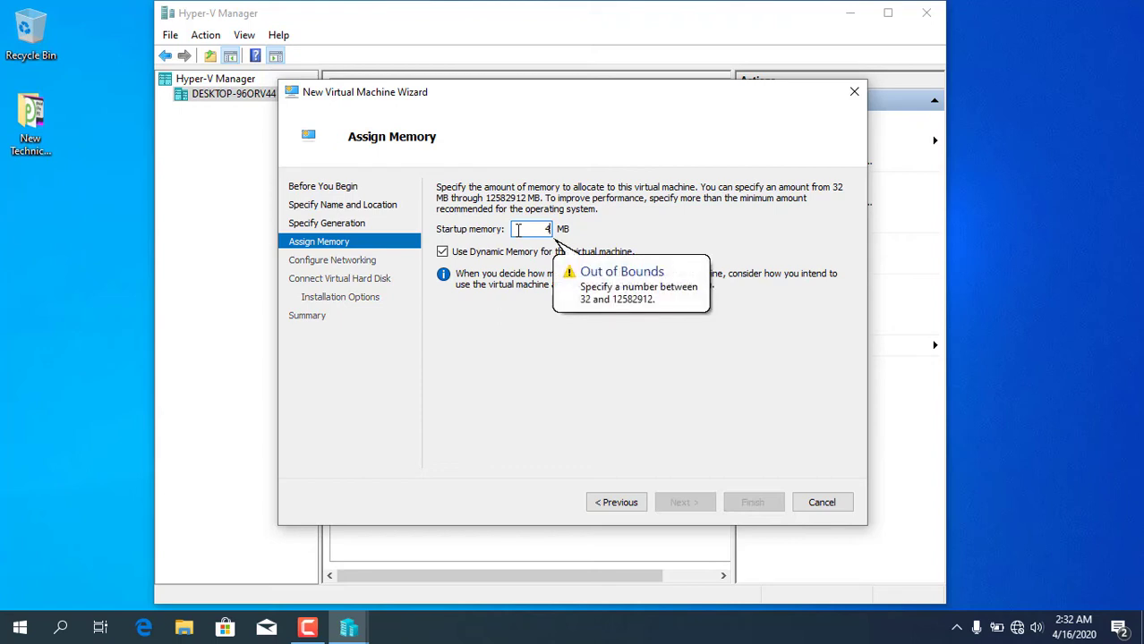
type("7")
key("BackSpace")
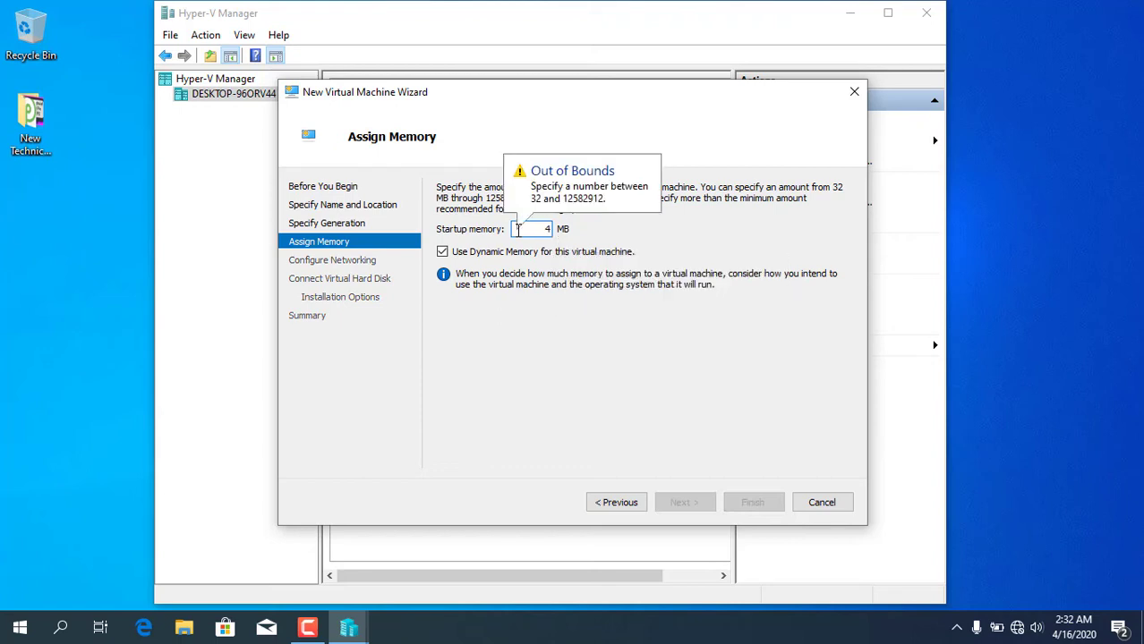
type("84")
key("BackSpace")
key("BackSpace")
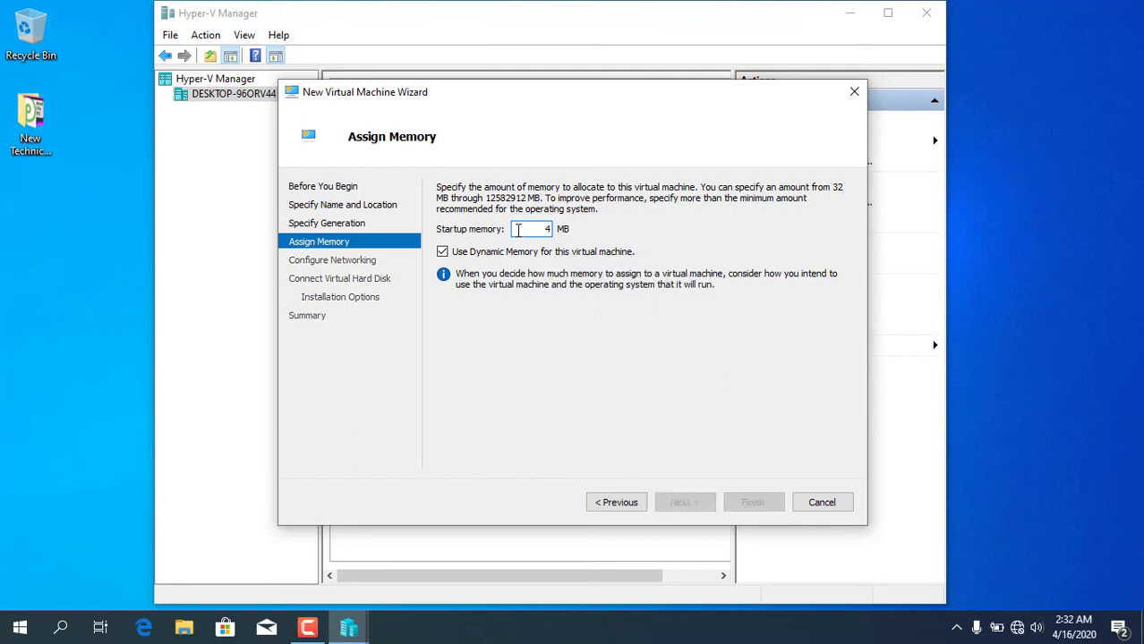
type("048")
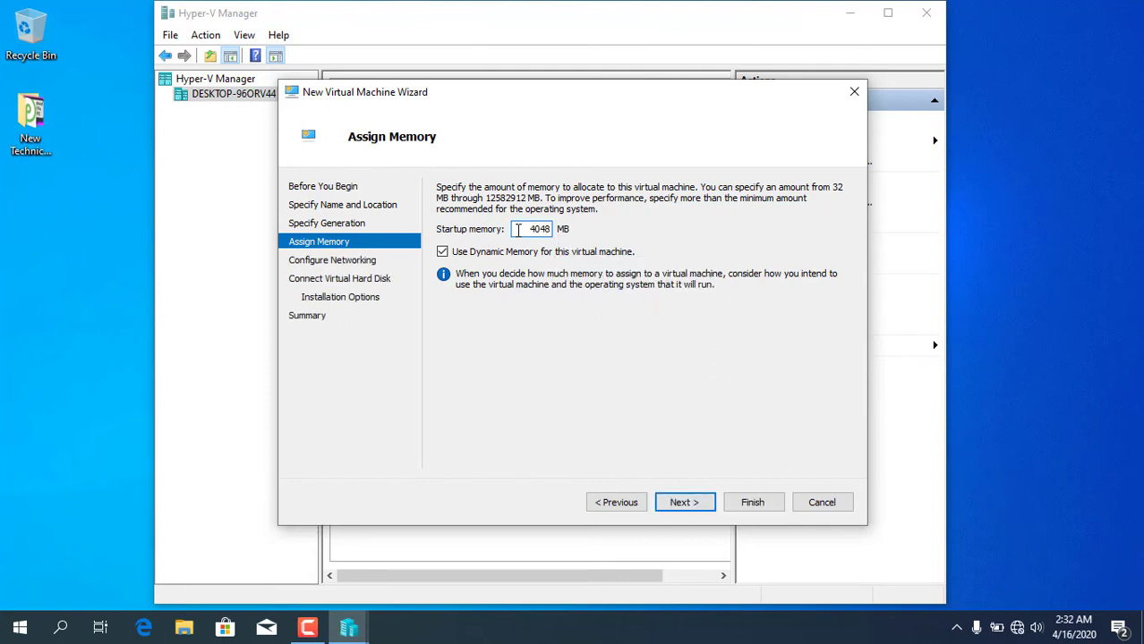
key("BackSpace")
key("BackSpace")
key("BackSpace")
type("084")
left_click(680, 506)
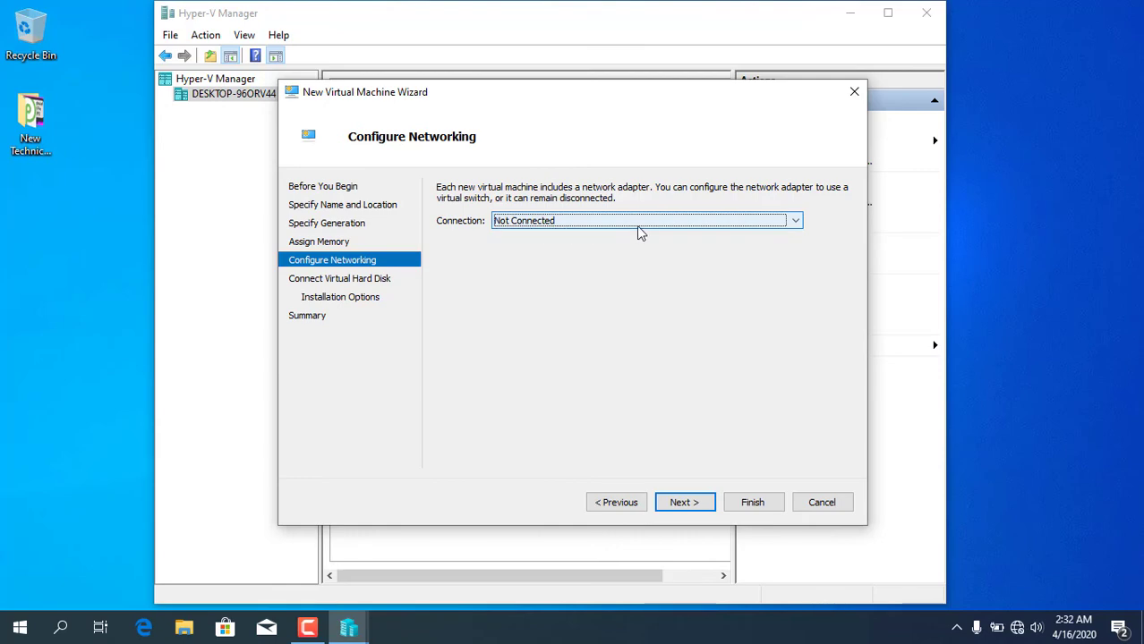
Step: Connect the virtual machine's network adapter to New Technical Tricks Switch and continue to the virtual hard disk settings
left_click(590, 223)
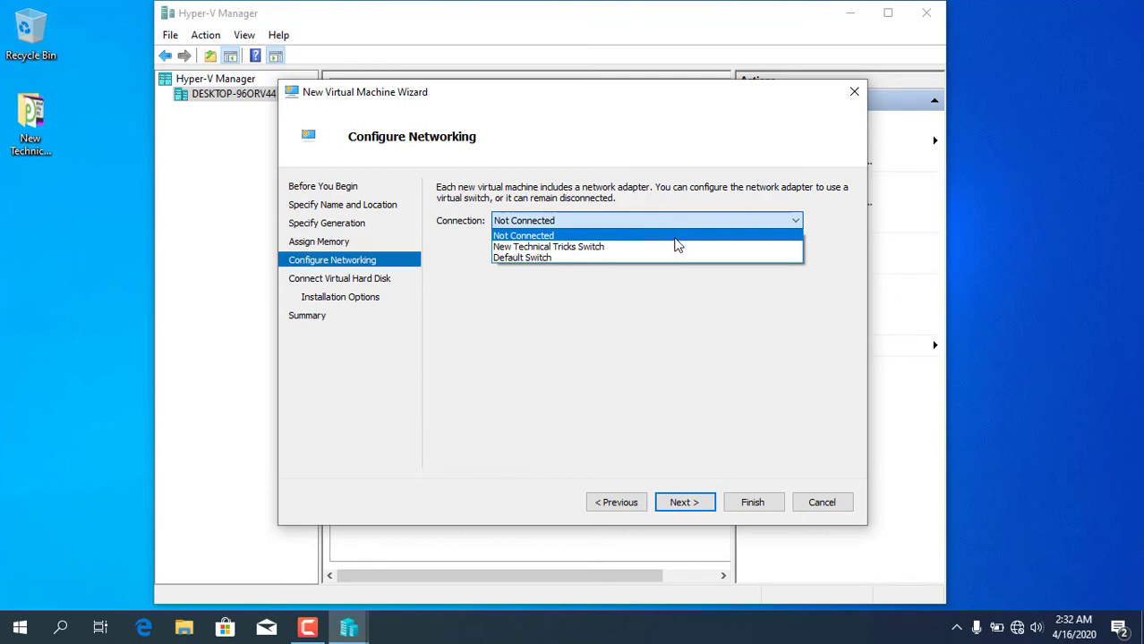
left_click(588, 247)
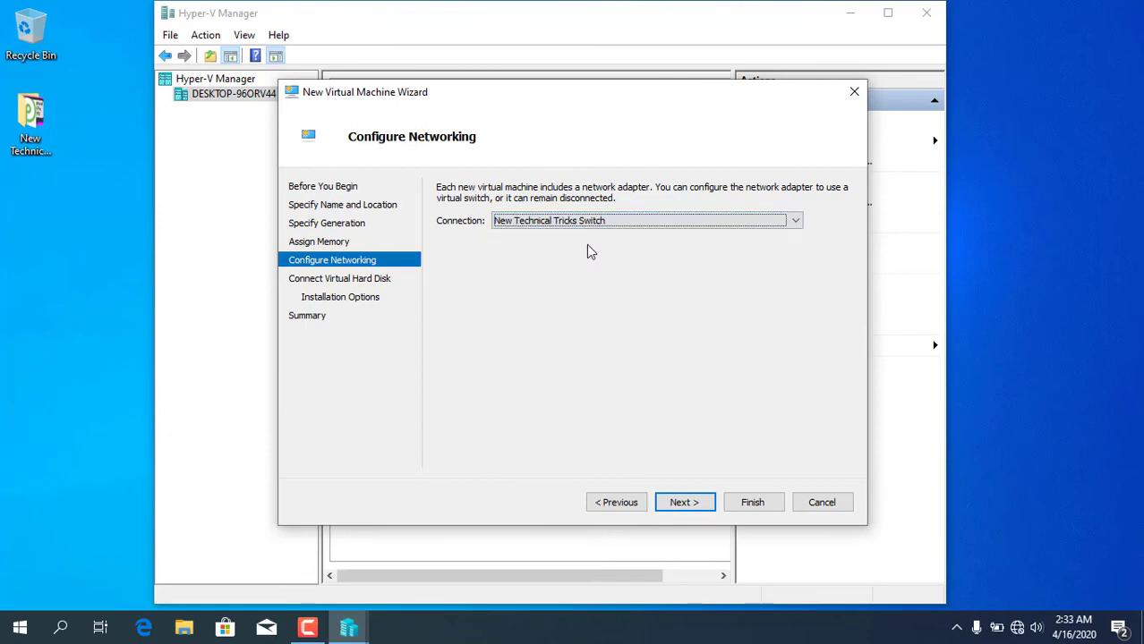
left_click(683, 502)
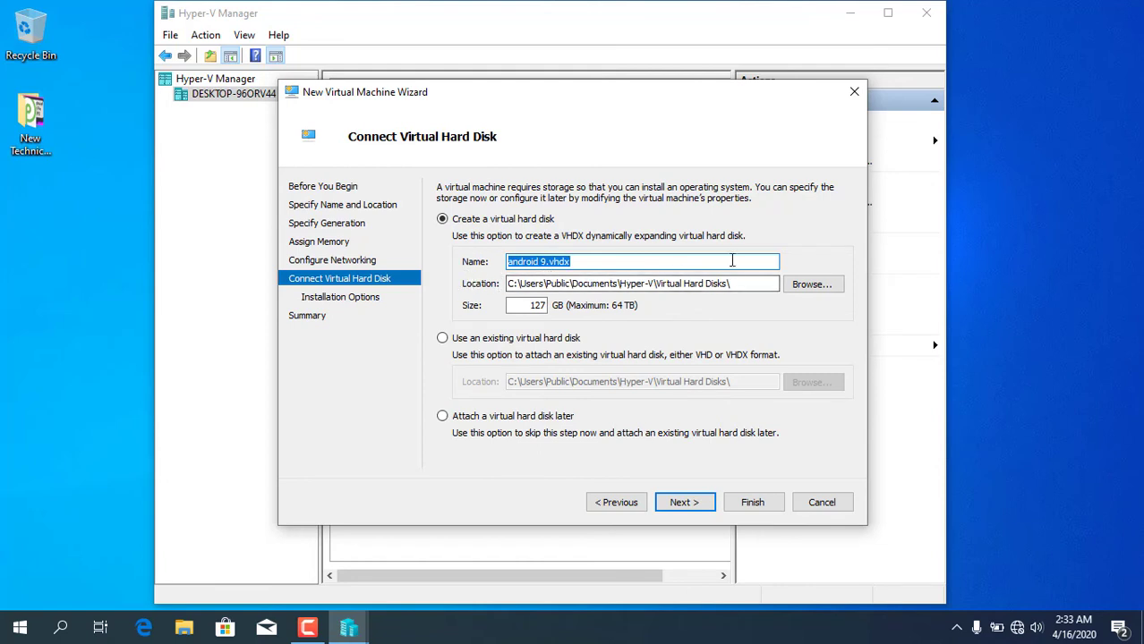
Step: Review the new virtual hard disk's name and location, and look through the drives available for storing it
left_click(587, 261)
left_click_drag(586, 261, 483, 253)
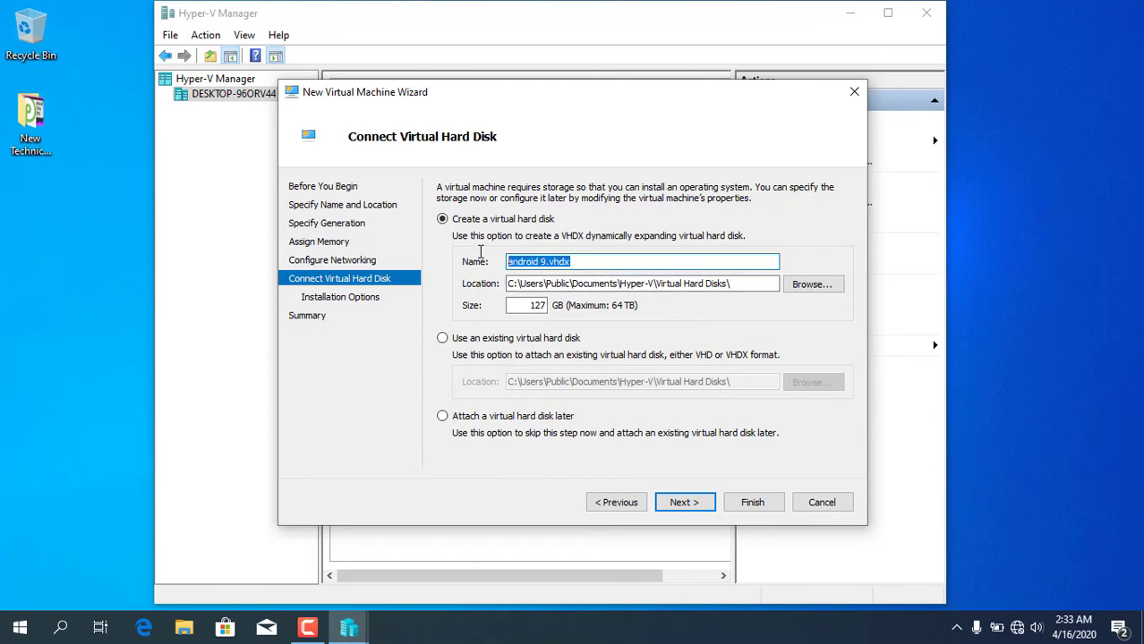
left_click(575, 283)
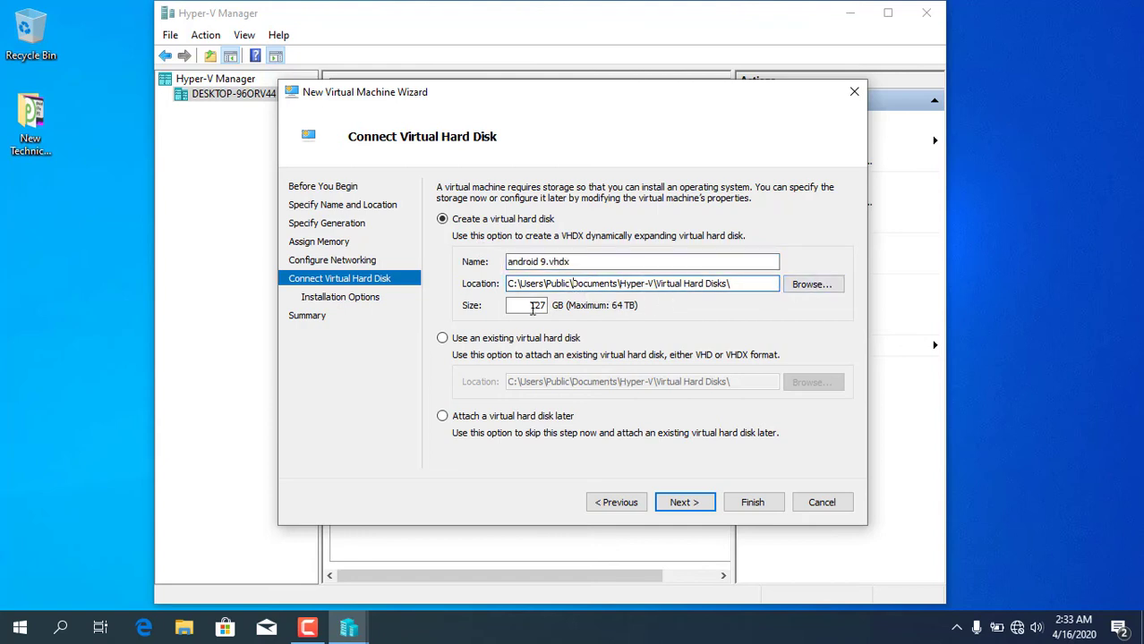
left_click(797, 288)
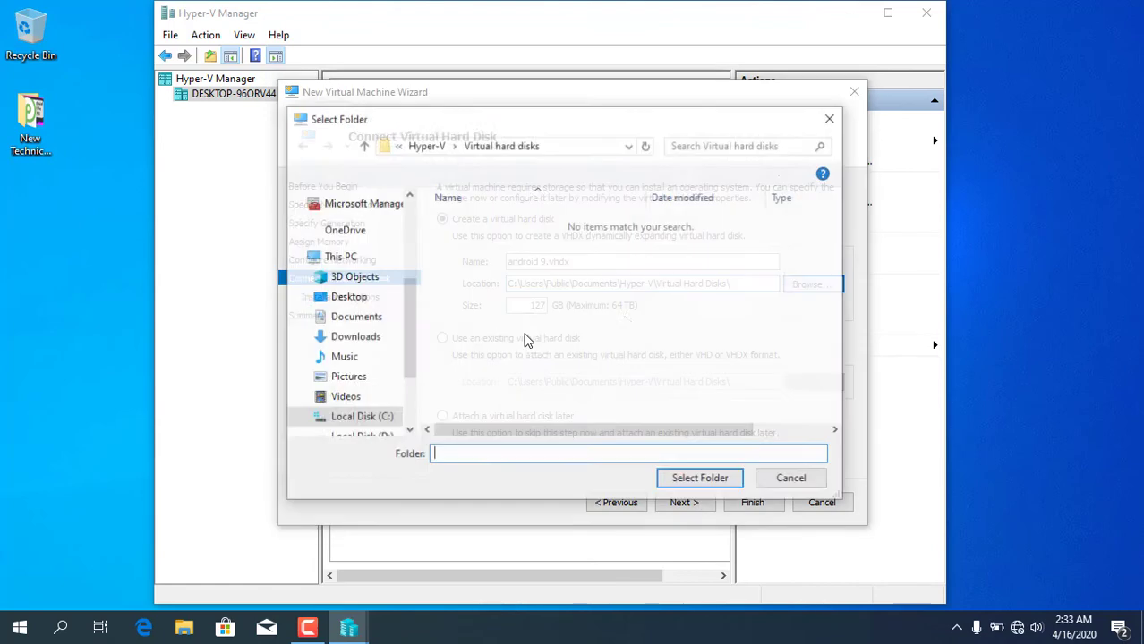
scroll(407, 346, "down", 2)
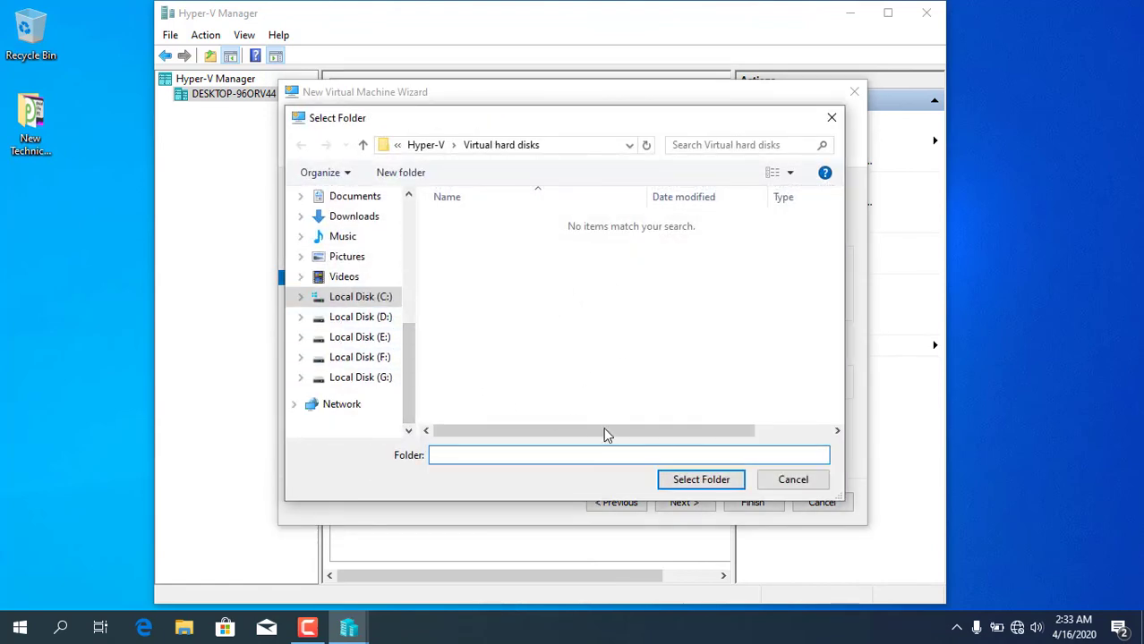
left_click(793, 480)
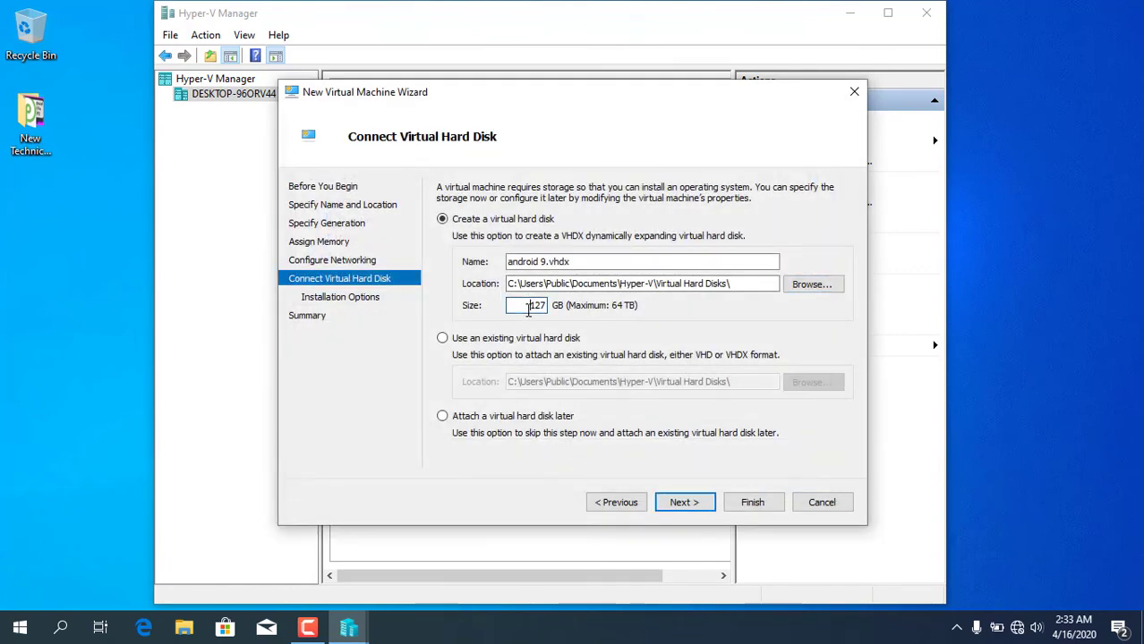
Step: Set the new virtual hard disk's size to 20 GB and continue to the installation options
left_click_drag(528, 307, 546, 306)
type("20")
left_click(684, 504)
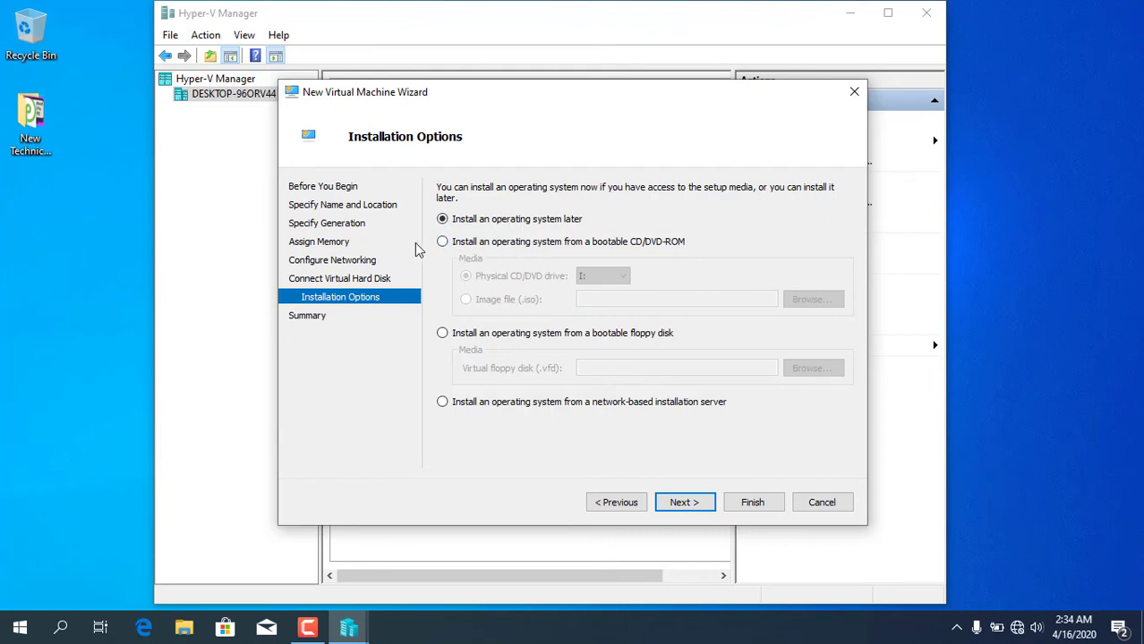
Step: Choose to install the operating system from a bootable CD/DVD-ROM using an .iso image file
left_click(453, 244)
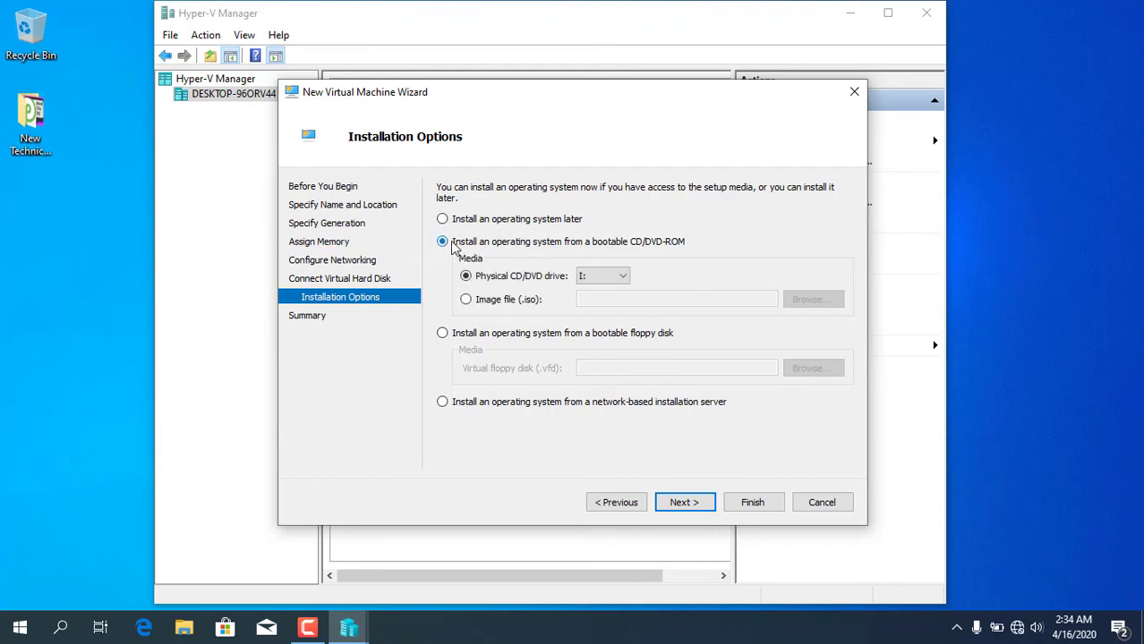
left_click(469, 301)
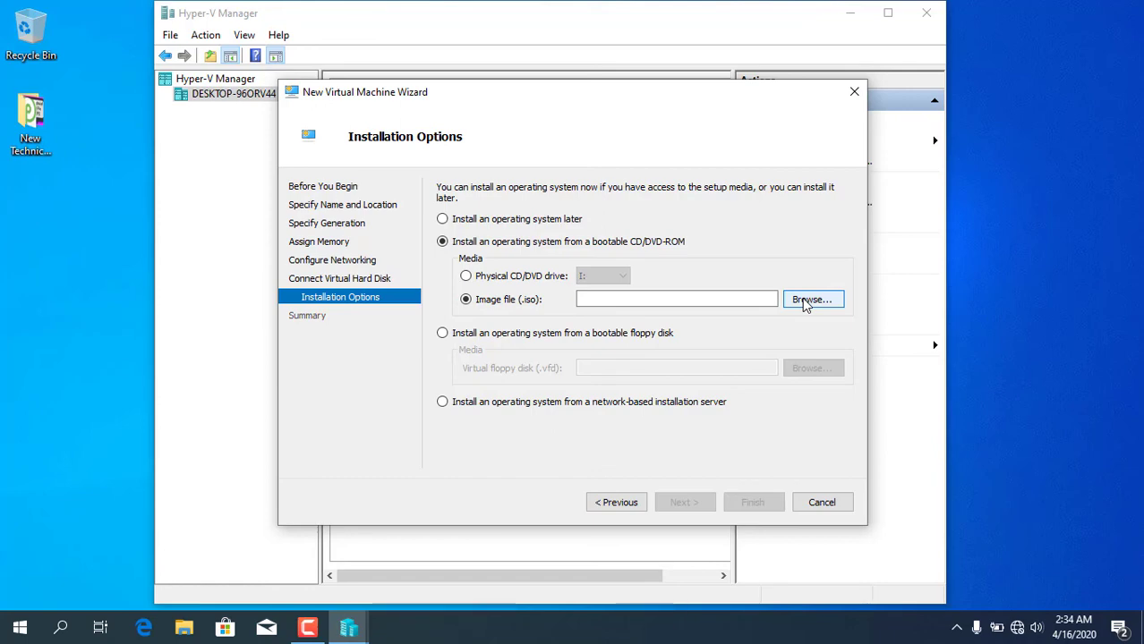
left_click(176, 632)
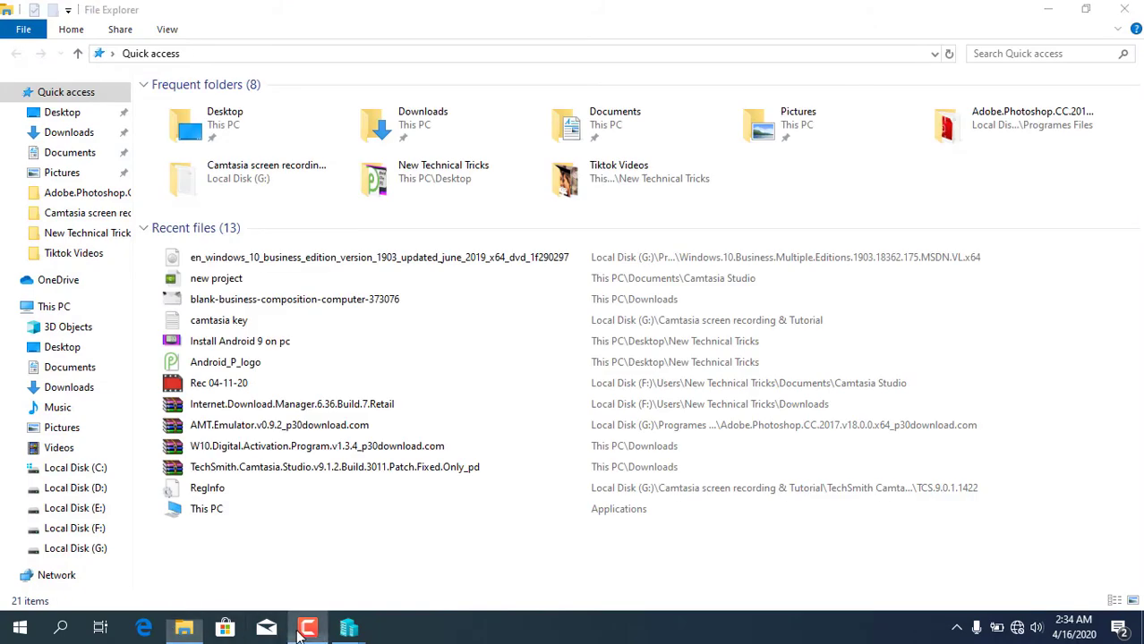
left_click(299, 634)
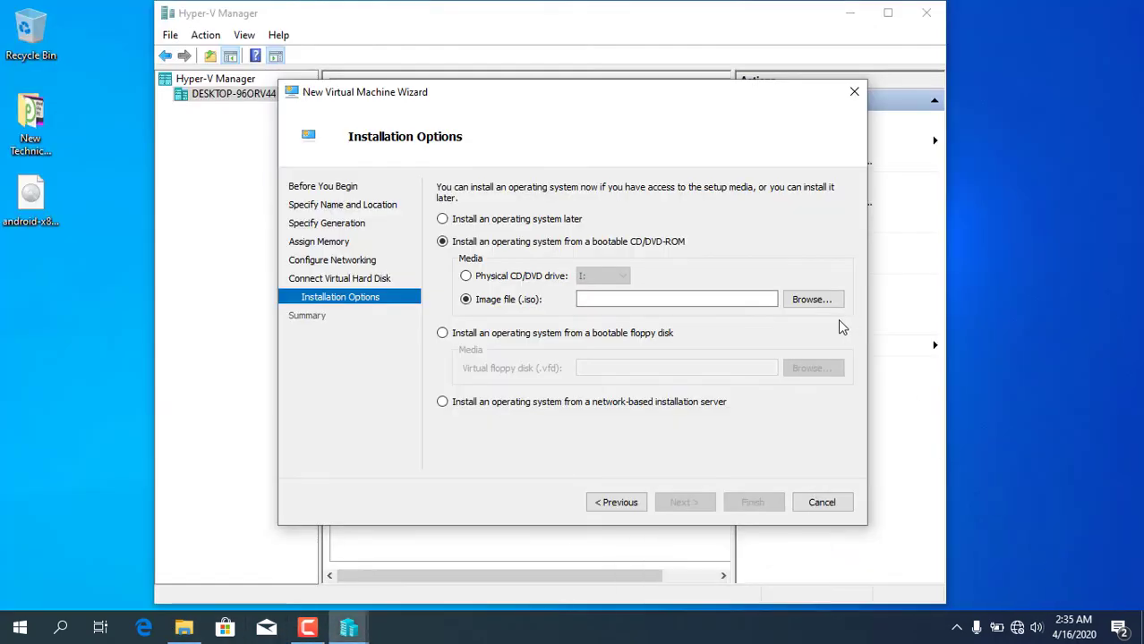
Step: Use android-x86_64-9.0-r1-k49.iso from the Desktop as the installation image and finish creating the virtual machine
left_click(811, 299)
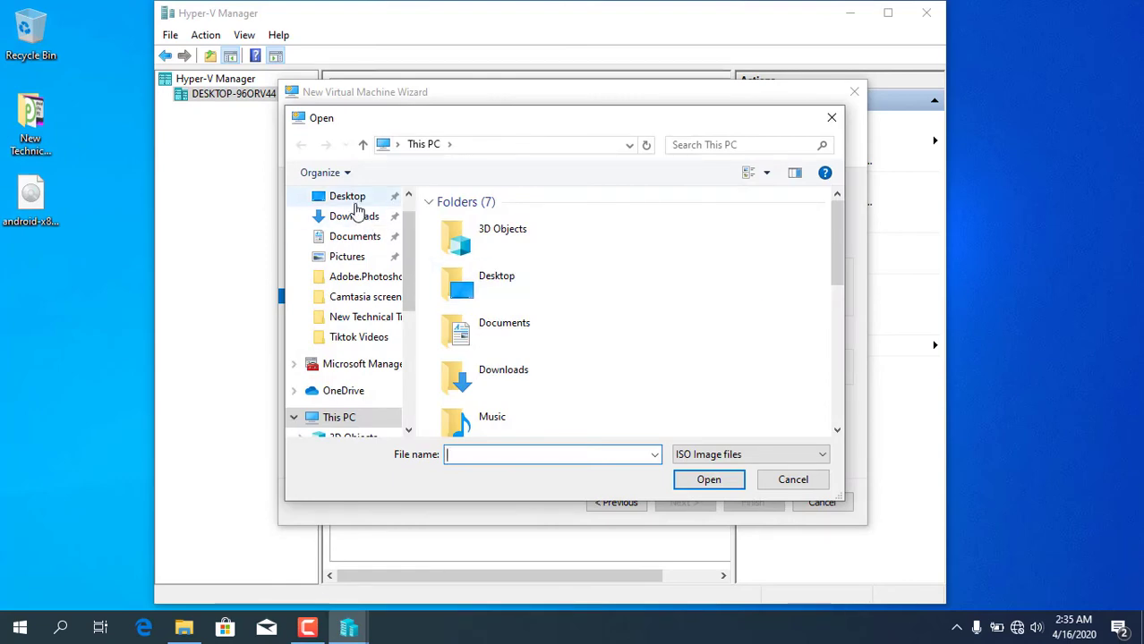
left_click(355, 204)
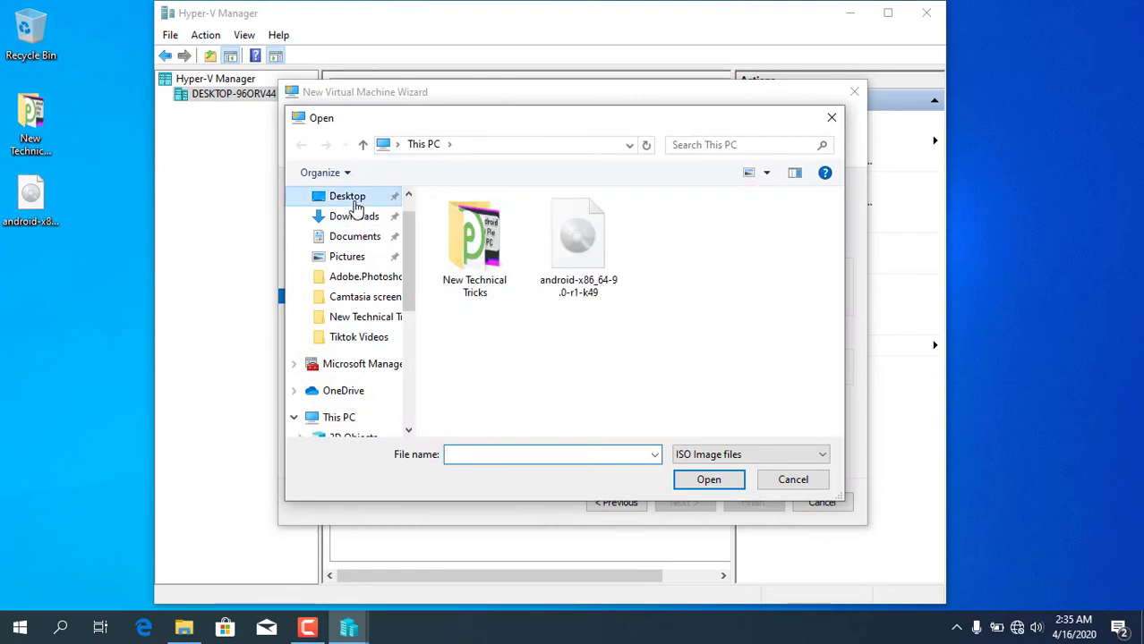
left_click(582, 268)
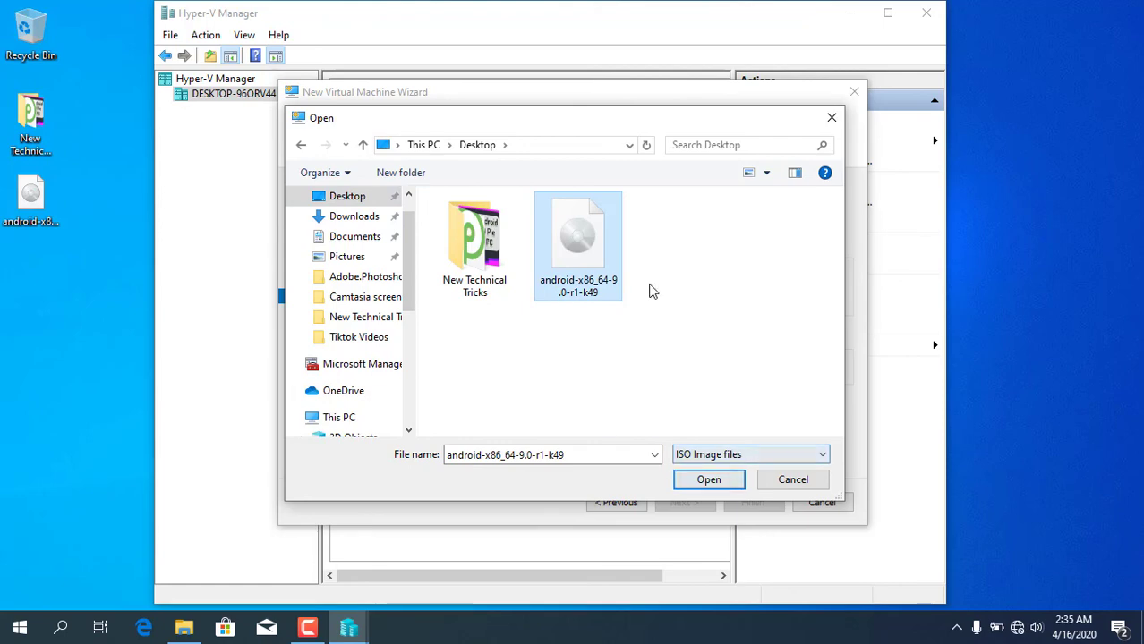
left_click(703, 481)
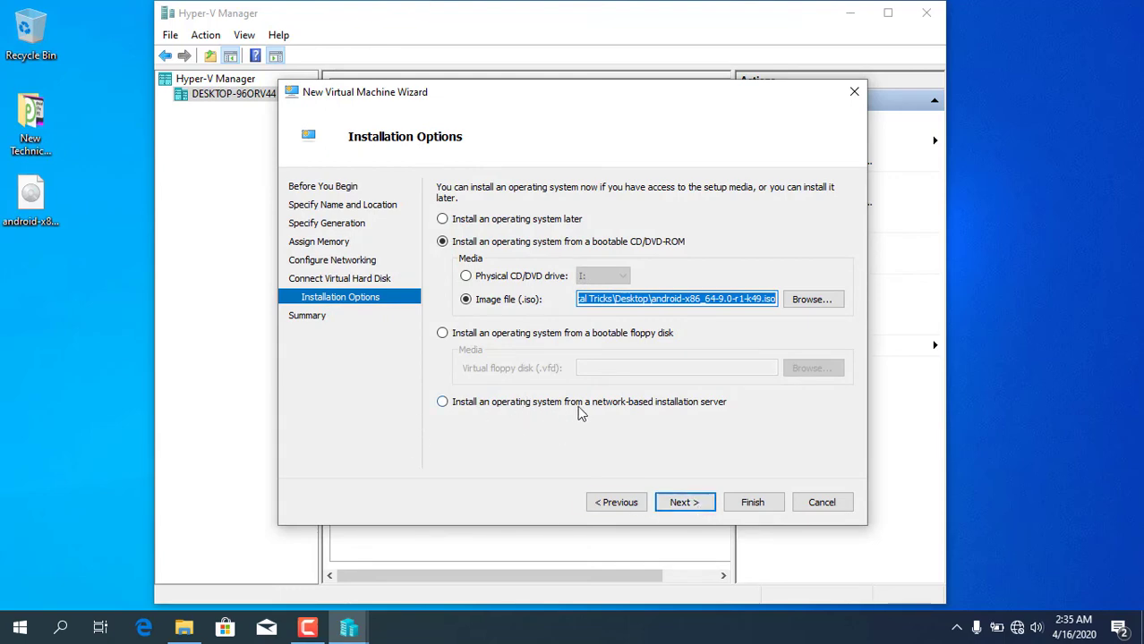
left_click(689, 504)
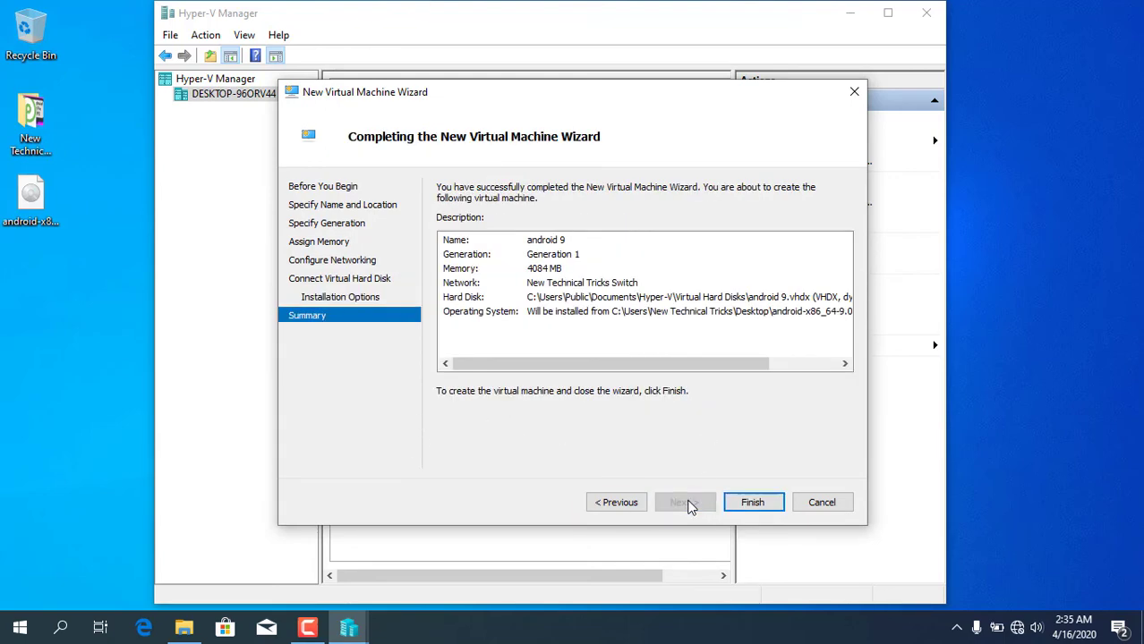
left_click(749, 504)
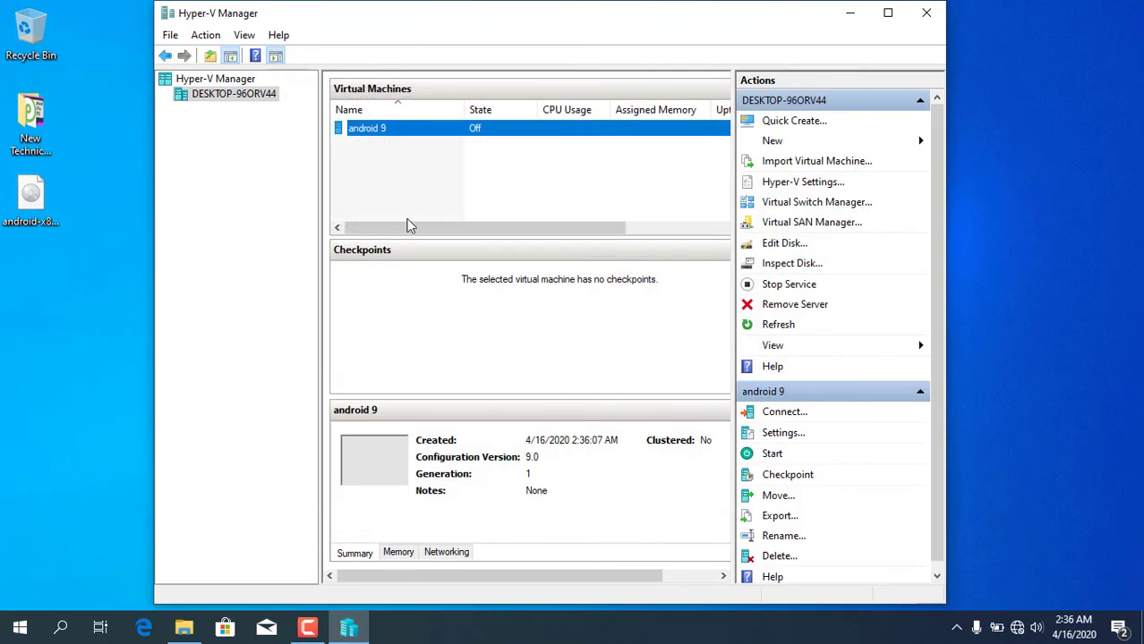
Step: Connect to the android 9 virtual machine and start it
left_click(393, 127)
left_click(448, 133)
left_click(445, 131)
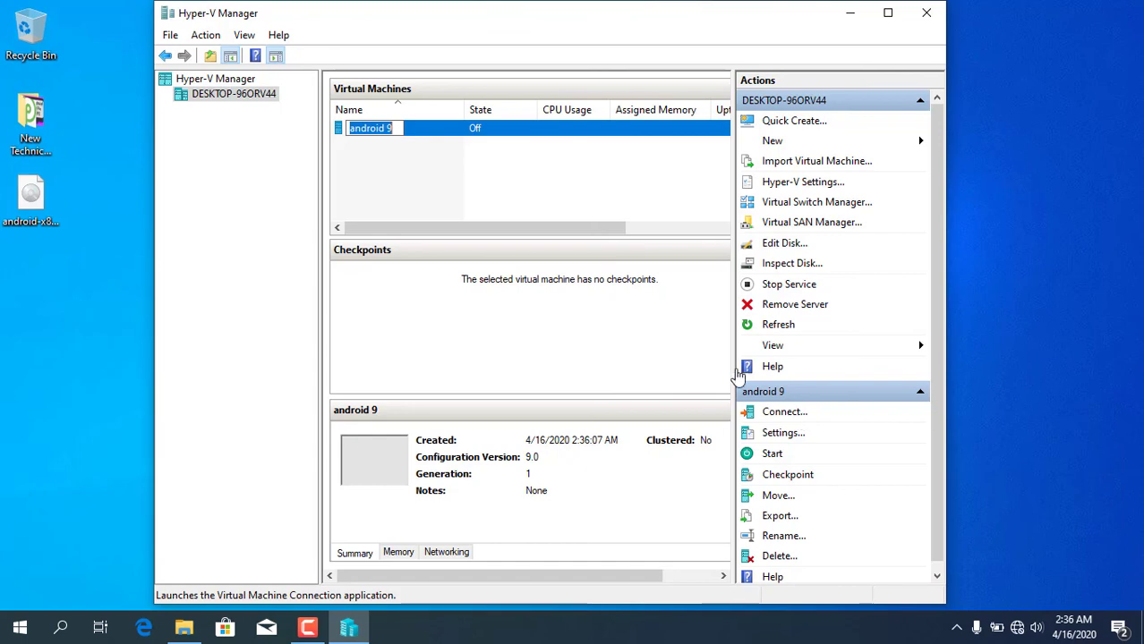
right_click(508, 132)
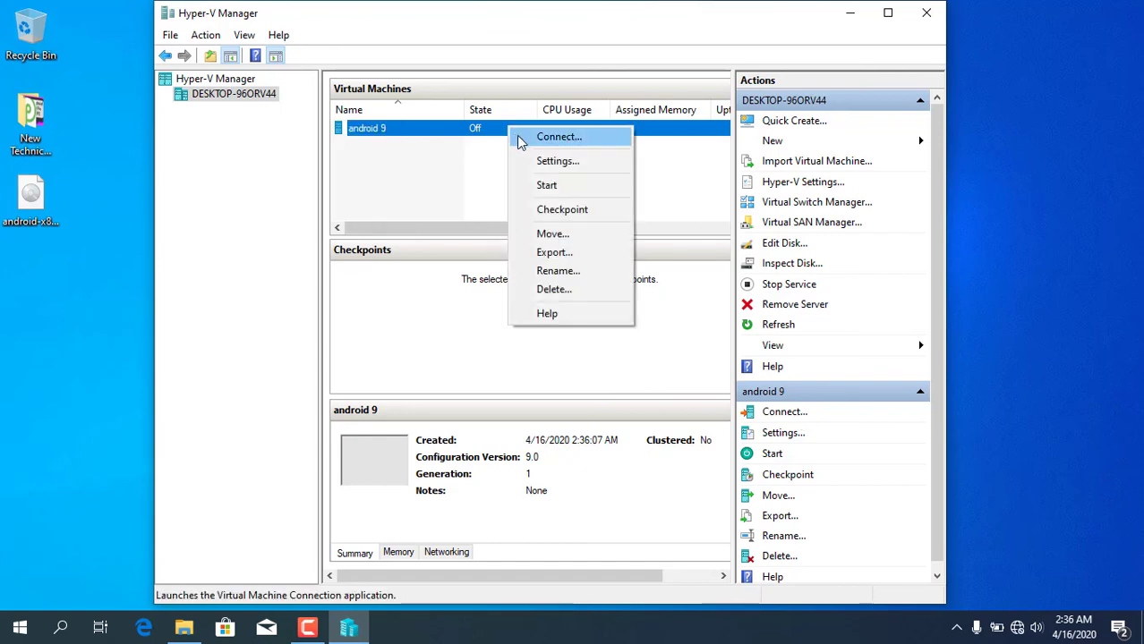
left_click(600, 140)
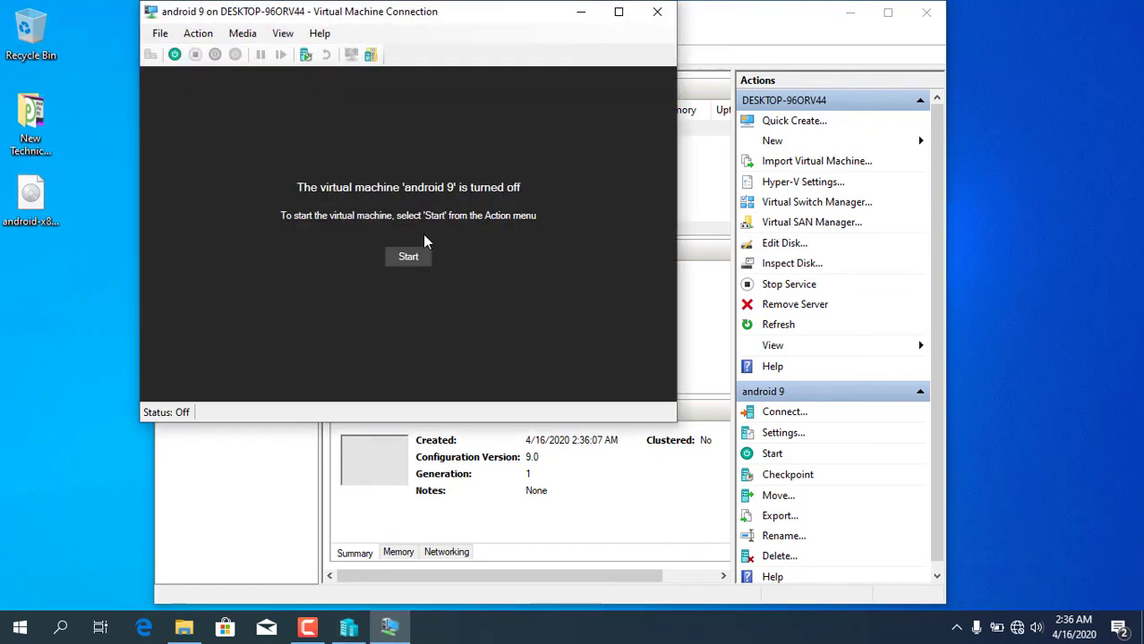
left_click(414, 265)
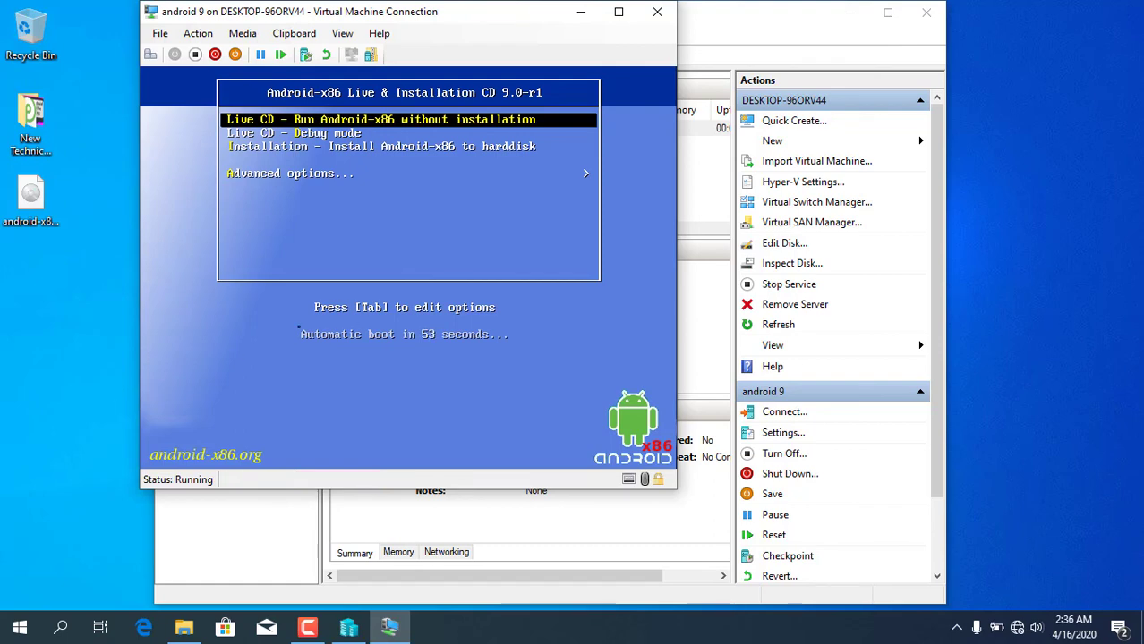
Step: Highlight the Installation option for installing Android-x86 to the hard disk in the boot list
key("Down")
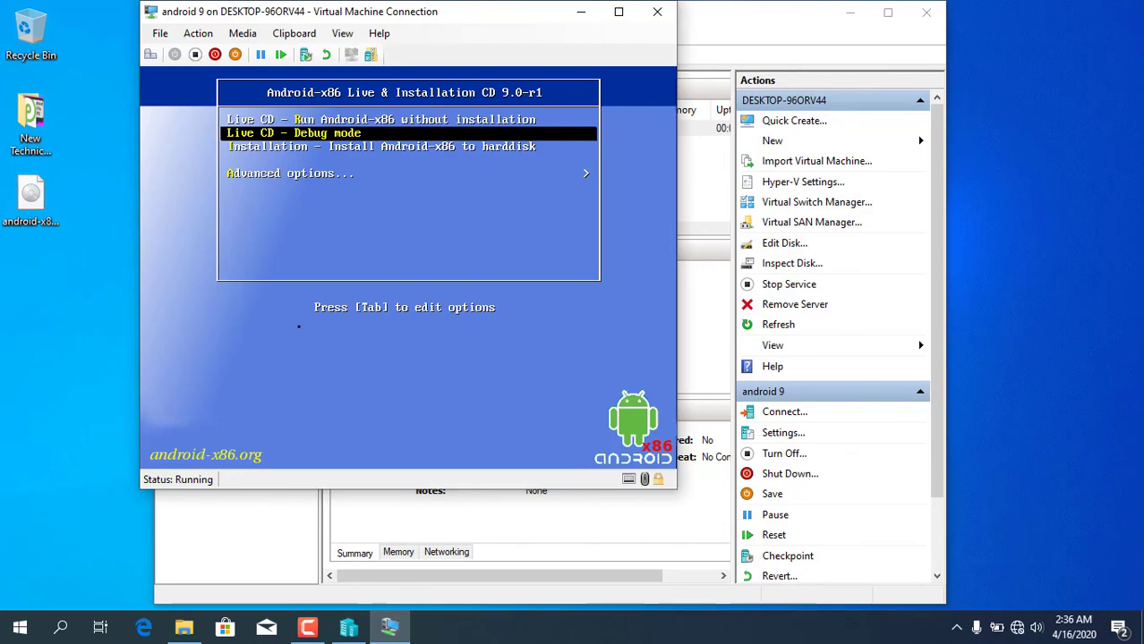
key("Down")
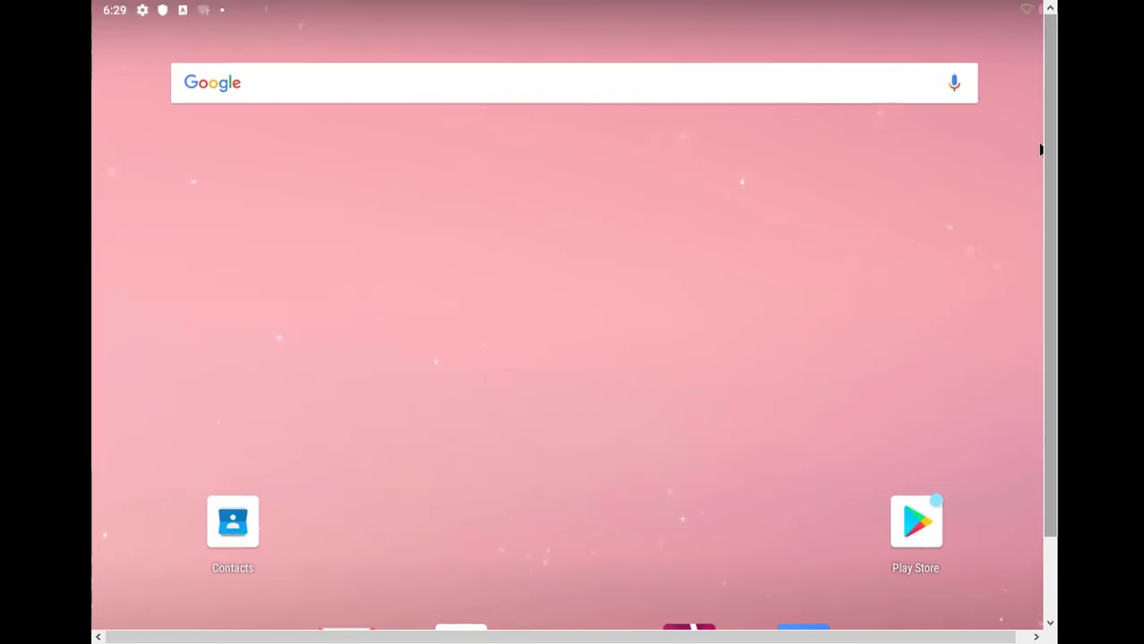
Step: Switch the android 9 virtual machine from full screen to a window and look through its DVD drive and clipboard options
mouse_move(320, 5)
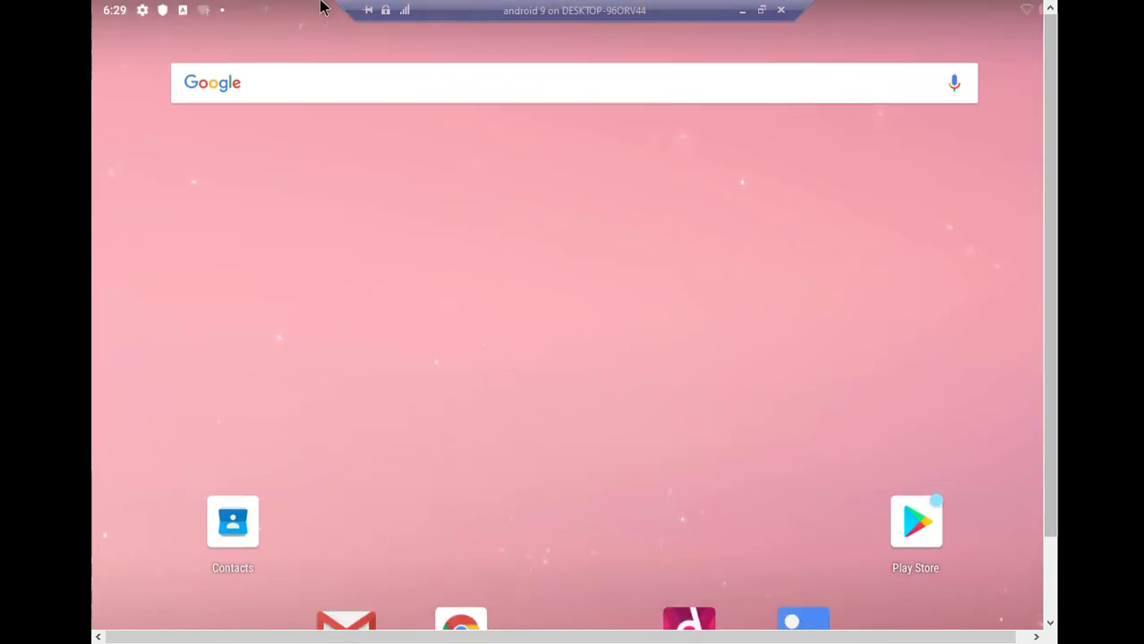
left_click(761, 10)
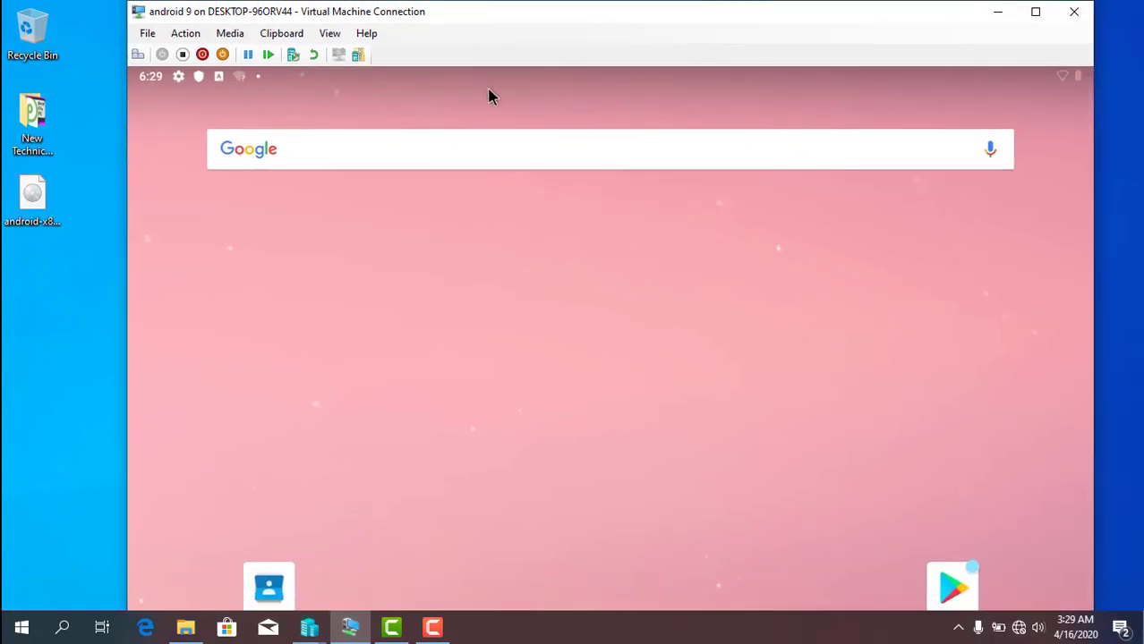
left_click(228, 36)
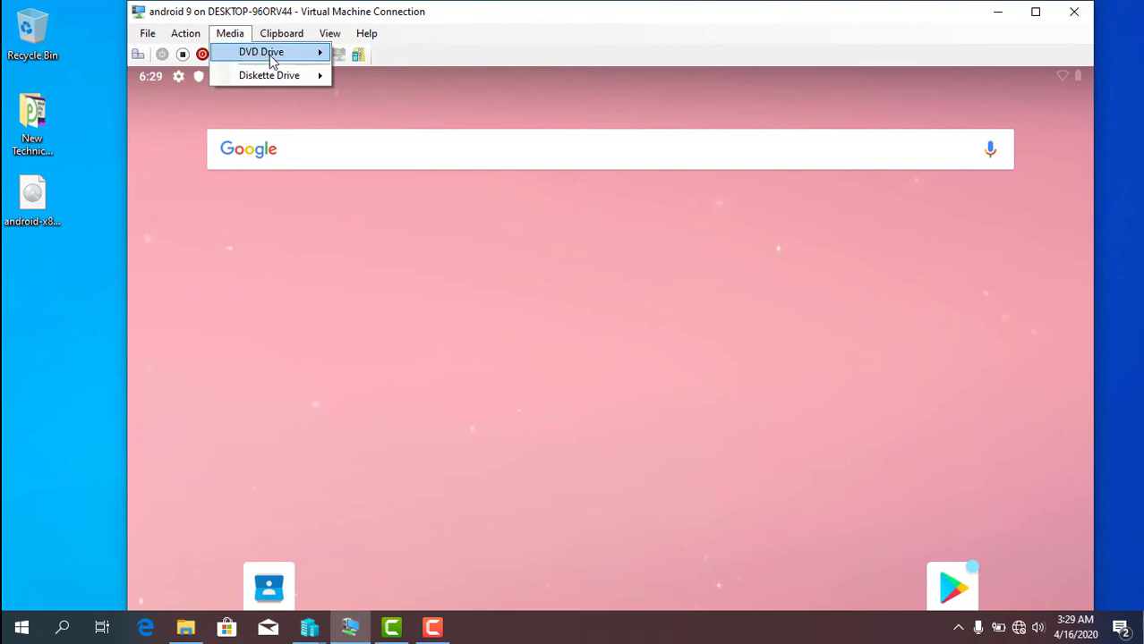
mouse_move(273, 53)
left_click(398, 56)
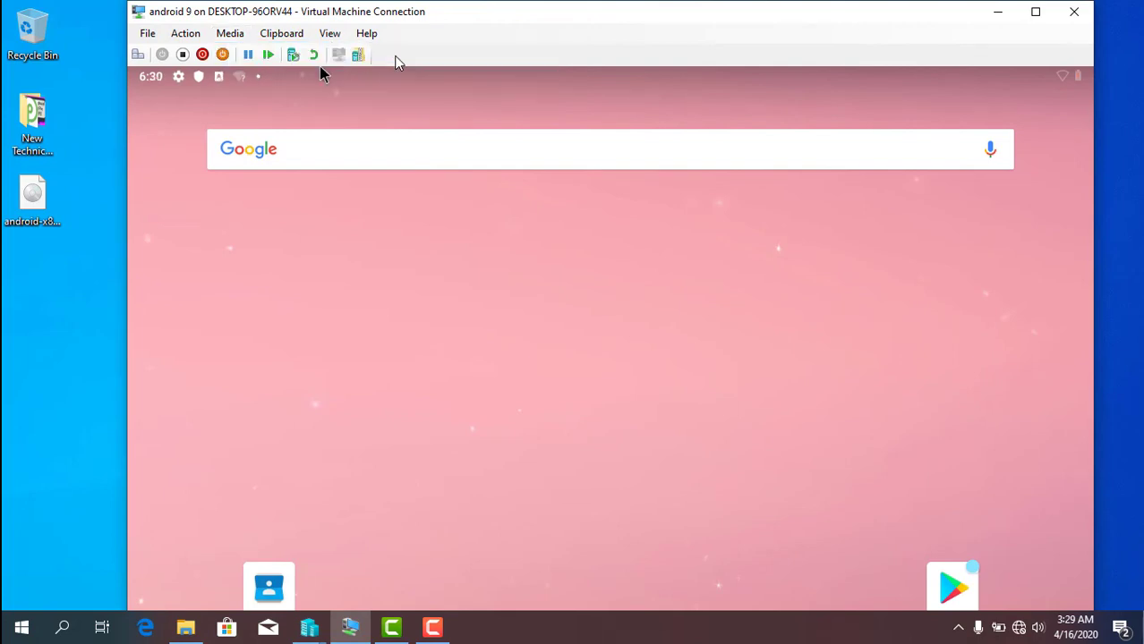
left_click(283, 35)
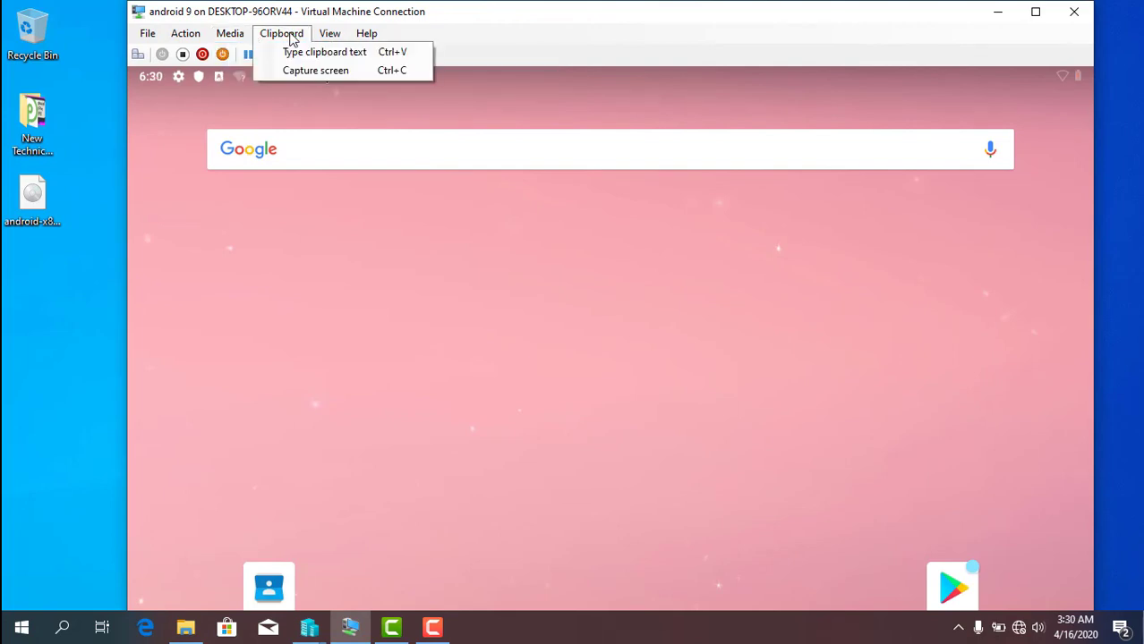